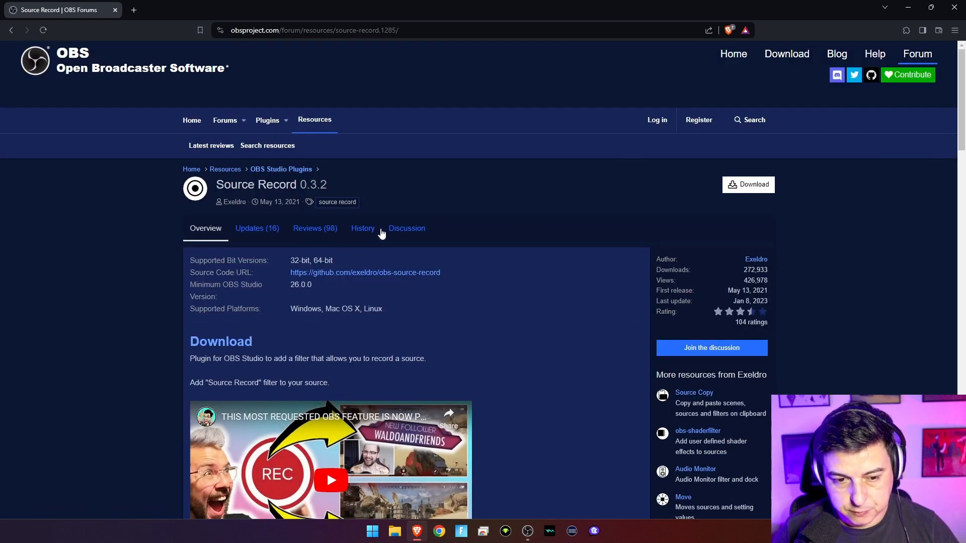
# Bring up the Source Record 0.3.2 file list with the Linux, macOS and two Windows zips.
pyautogui.click(763, 185)
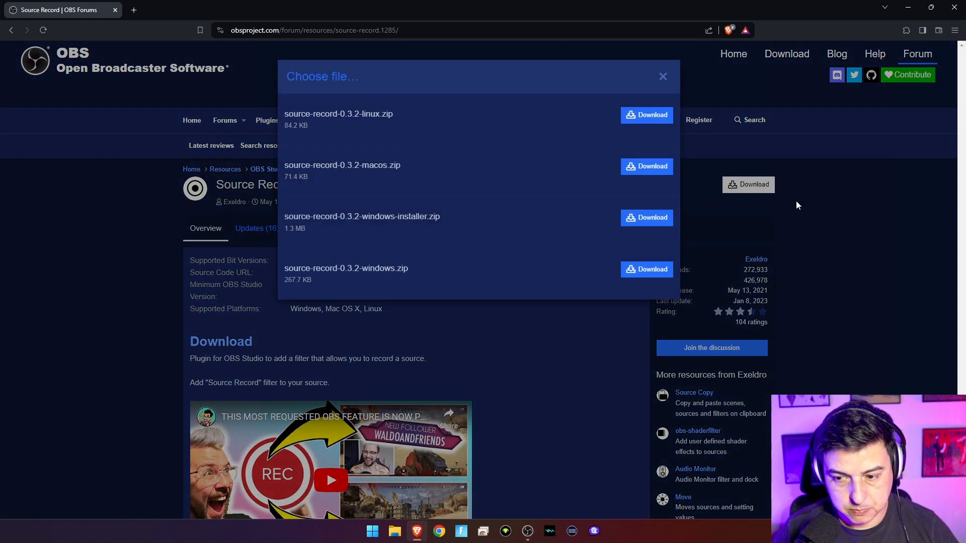
pyautogui.click(687, 101)
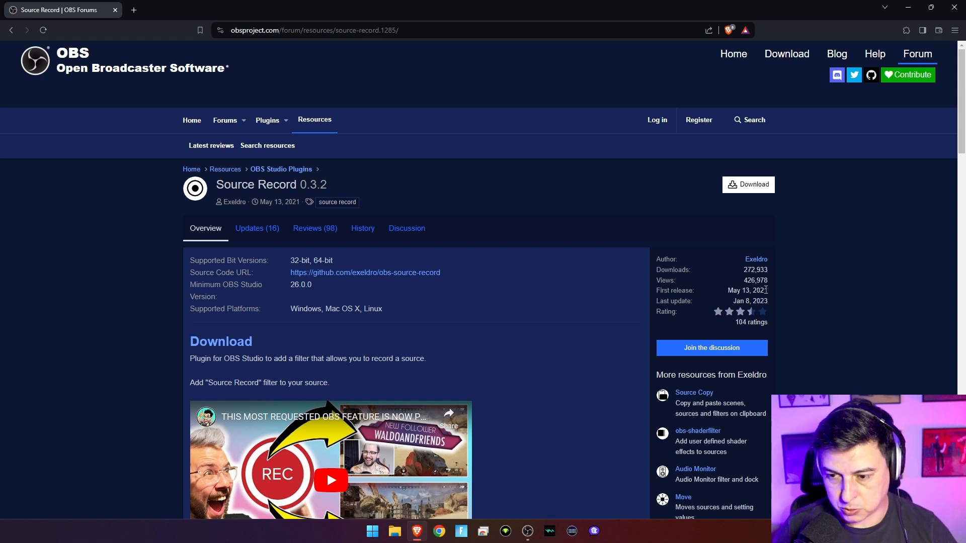
pyautogui.click(760, 190)
pyautogui.click(780, 229)
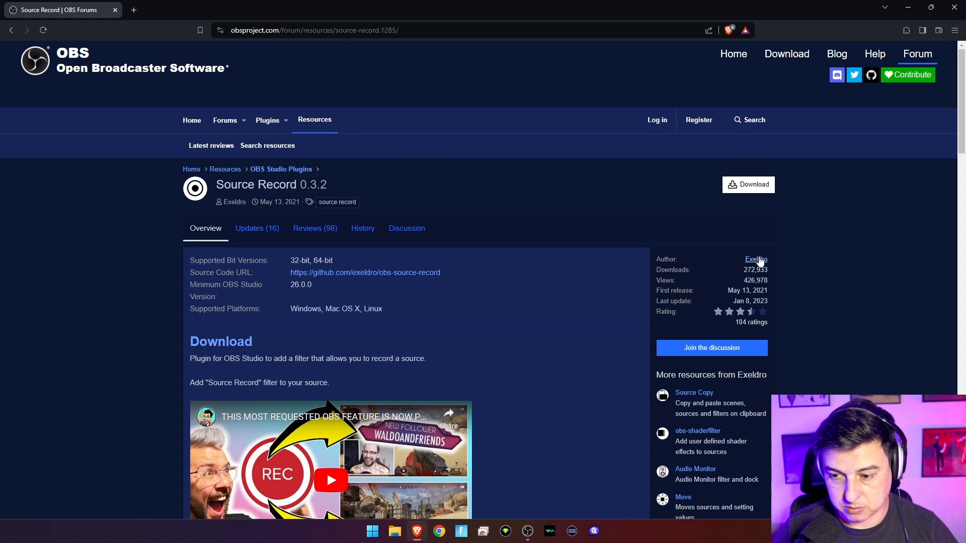
pyautogui.moveTo(760, 261)
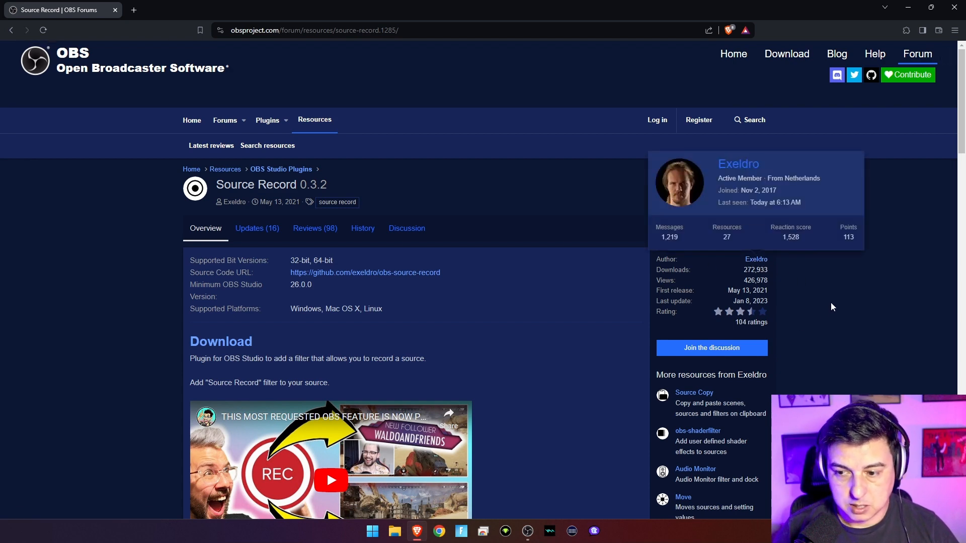
pyautogui.click(755, 186)
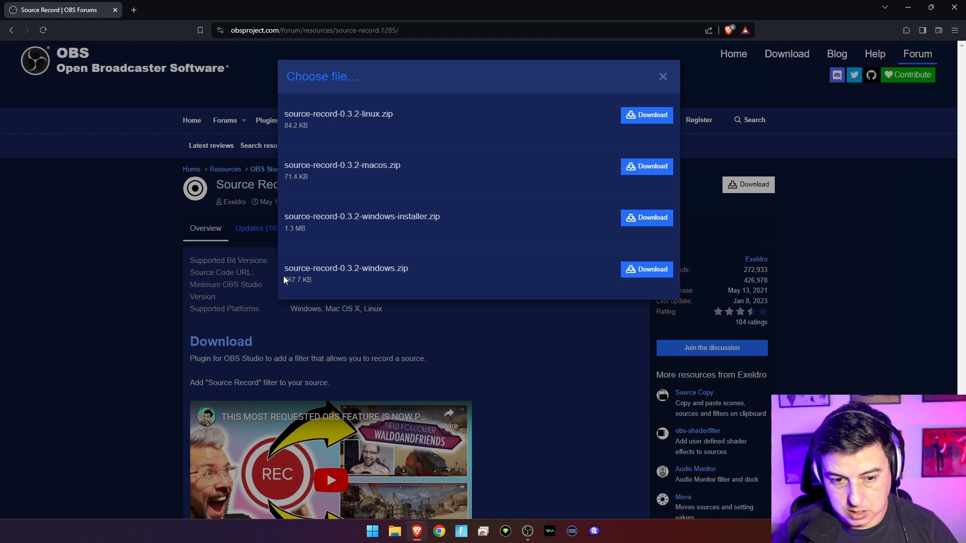
# Save source-record-0.3.2-windows-installer.zip to Downloads and open it to show source-record-installer.exe.
pyautogui.moveTo(431, 267); pyautogui.dragTo(320, 265)
pyautogui.click(319, 266)
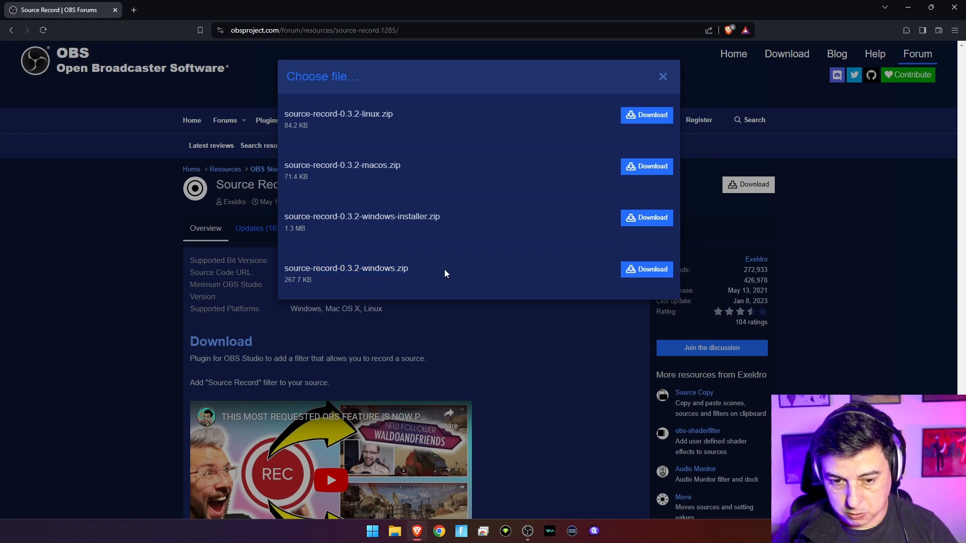
pyautogui.moveTo(445, 272); pyautogui.dragTo(320, 269)
pyautogui.click(431, 288)
pyautogui.click(663, 221)
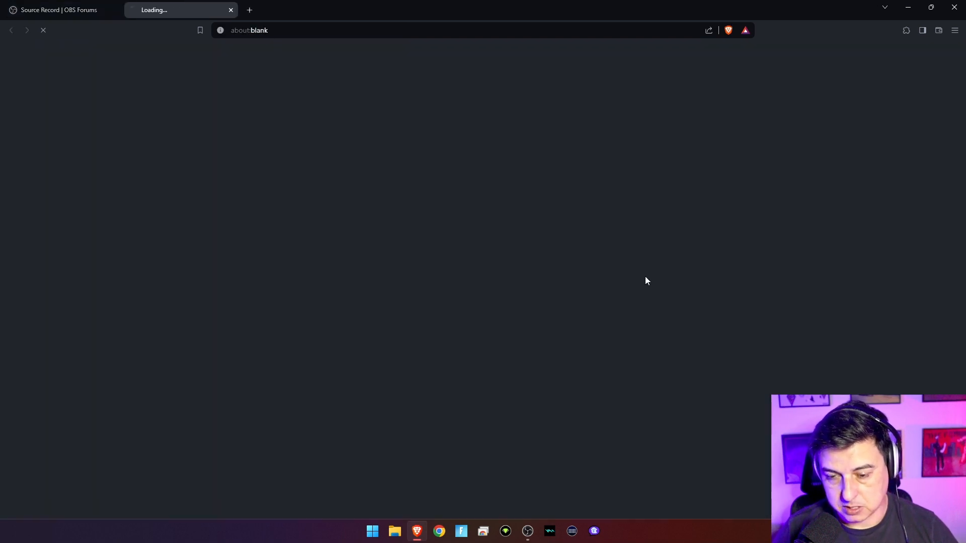
pyautogui.click(401, 504)
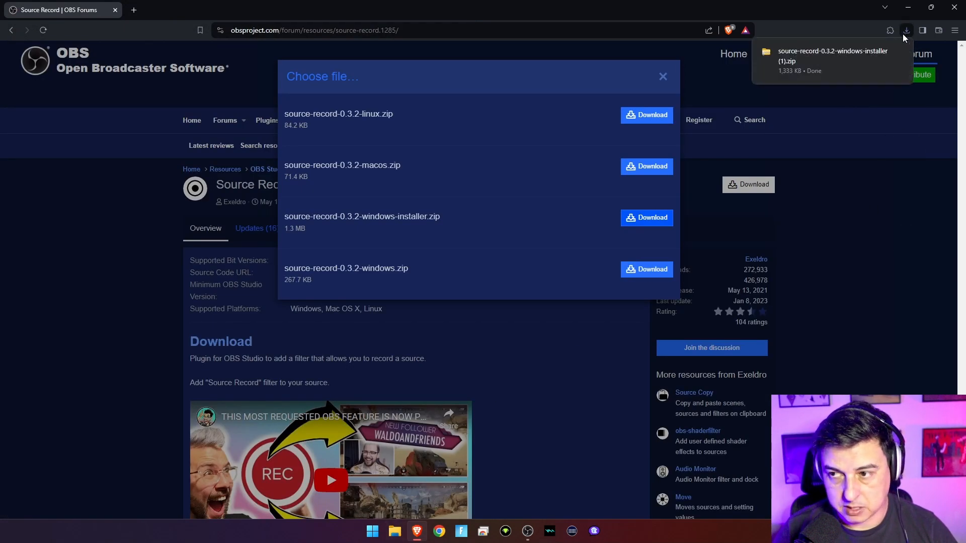
pyautogui.click(834, 60)
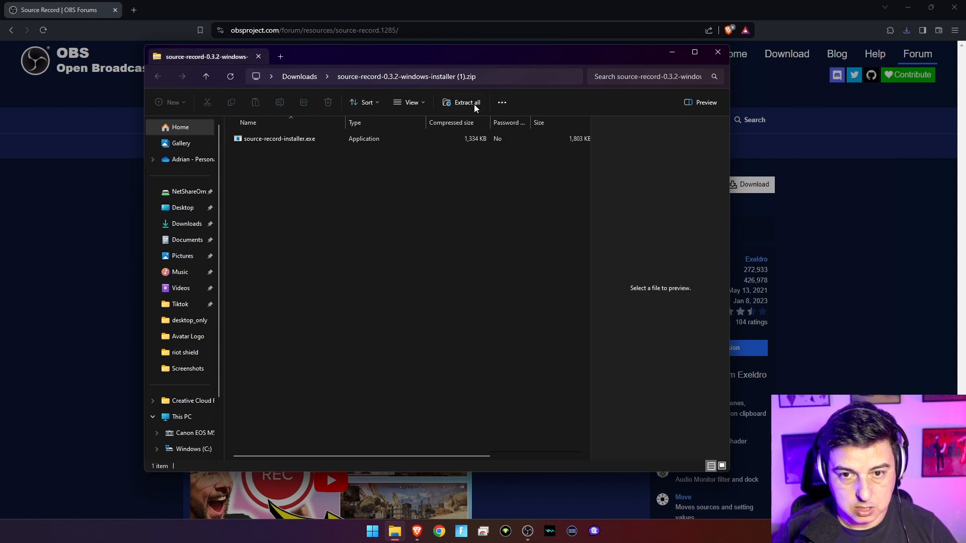
# Extract the zip into Downloads, launch source-record-installer.exe, quit setup without installing, and close the folder.
pyautogui.click(463, 103)
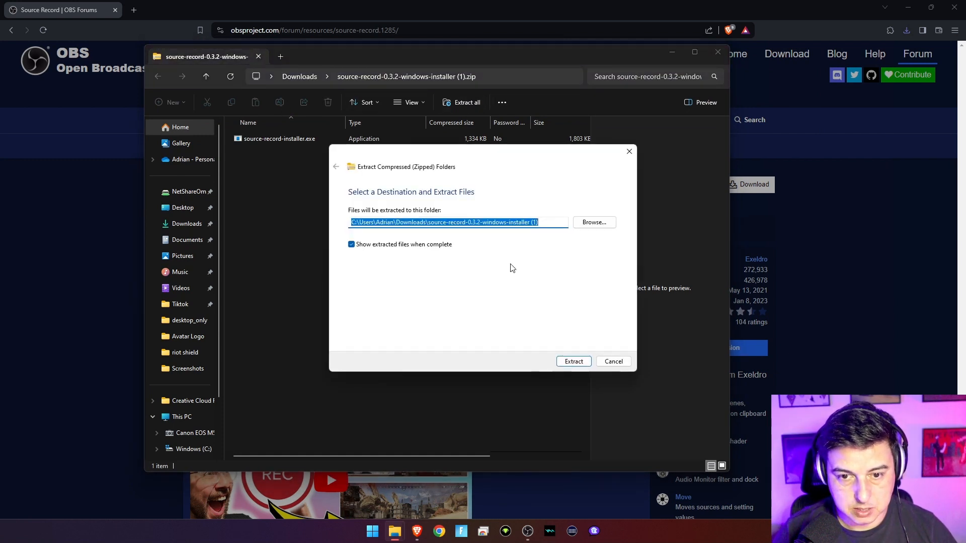
pyautogui.click(574, 362)
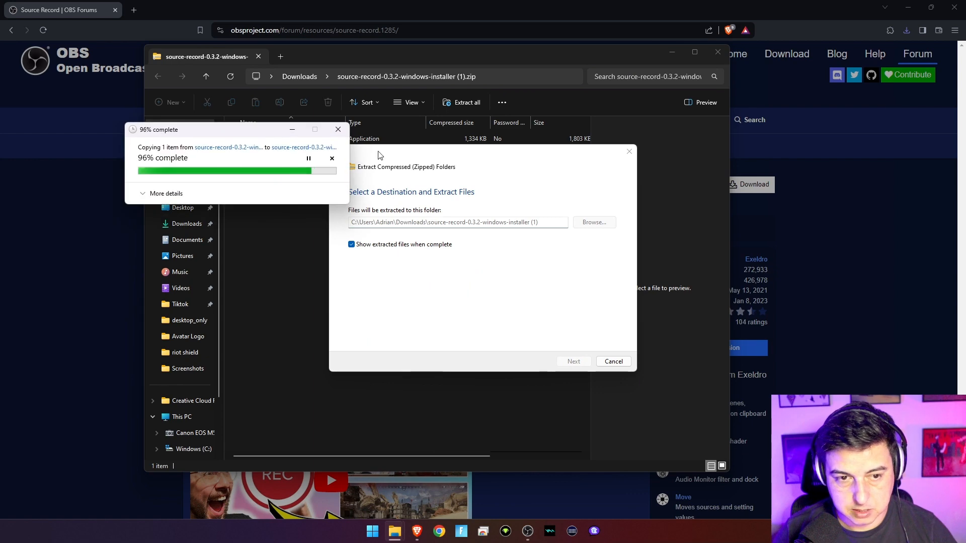
pyautogui.doubleClick(316, 167)
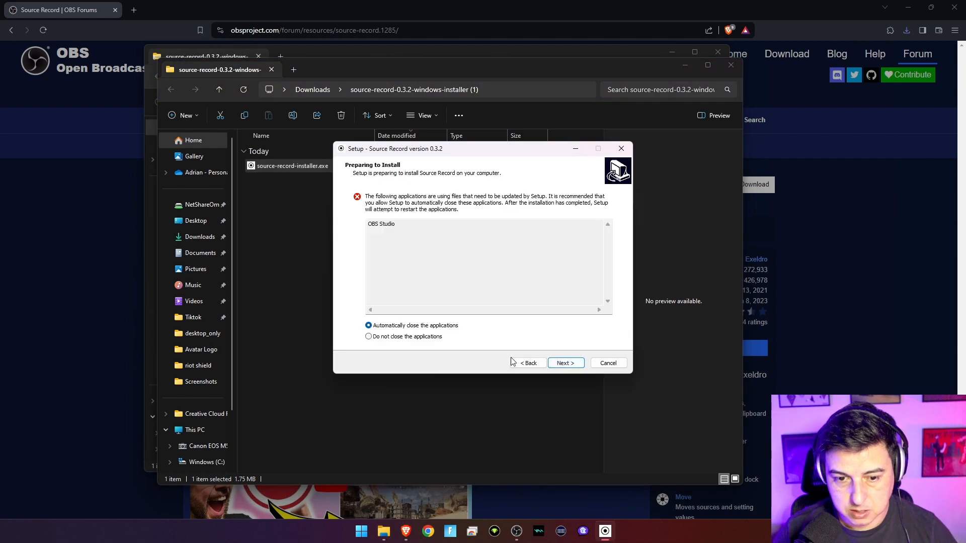
pyautogui.click(608, 364)
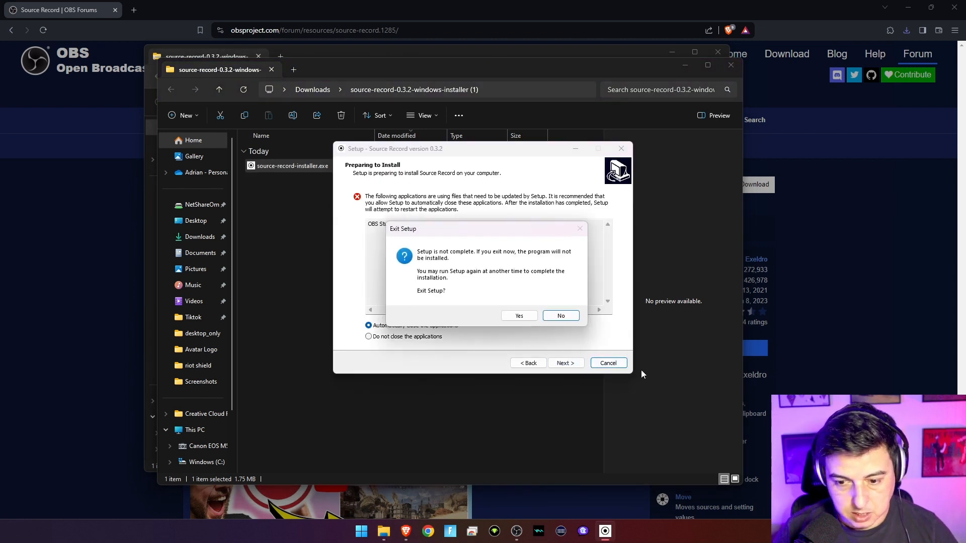
pyautogui.click(519, 316)
pyautogui.click(730, 65)
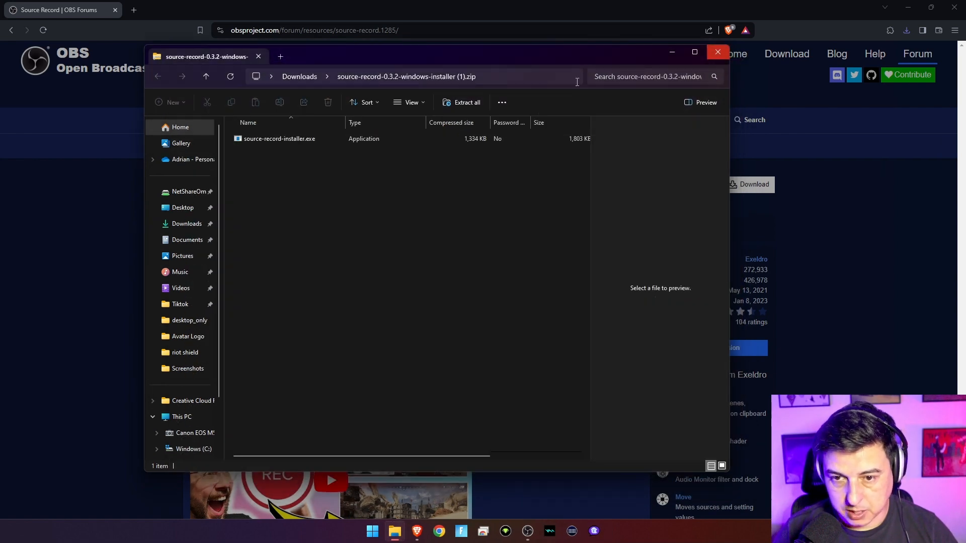
# Switch to OBS and bring up the context menu for the Desktop scene's Display Capture source.
pyautogui.click(718, 52)
pyautogui.hotkey('alt', 'Tab')
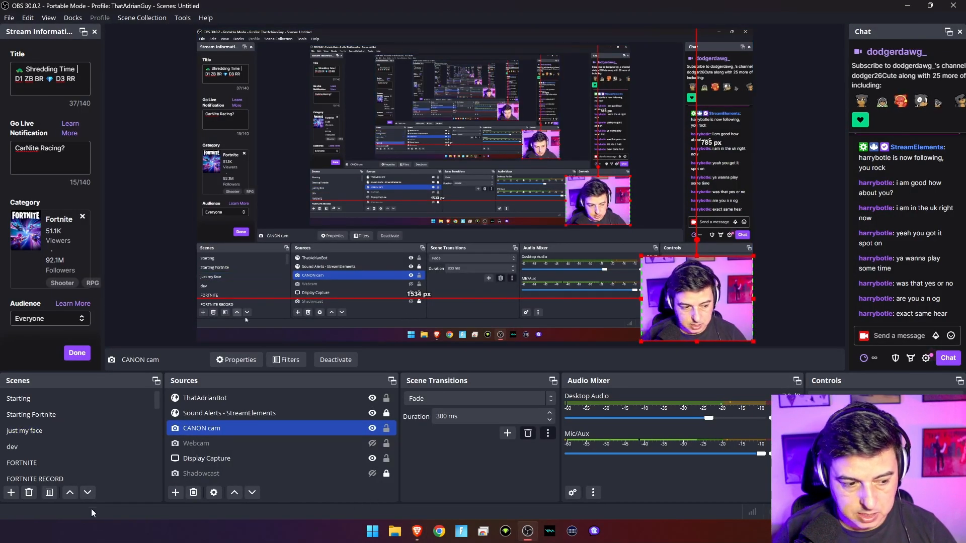
pyautogui.scroll(-1, 43, 428)
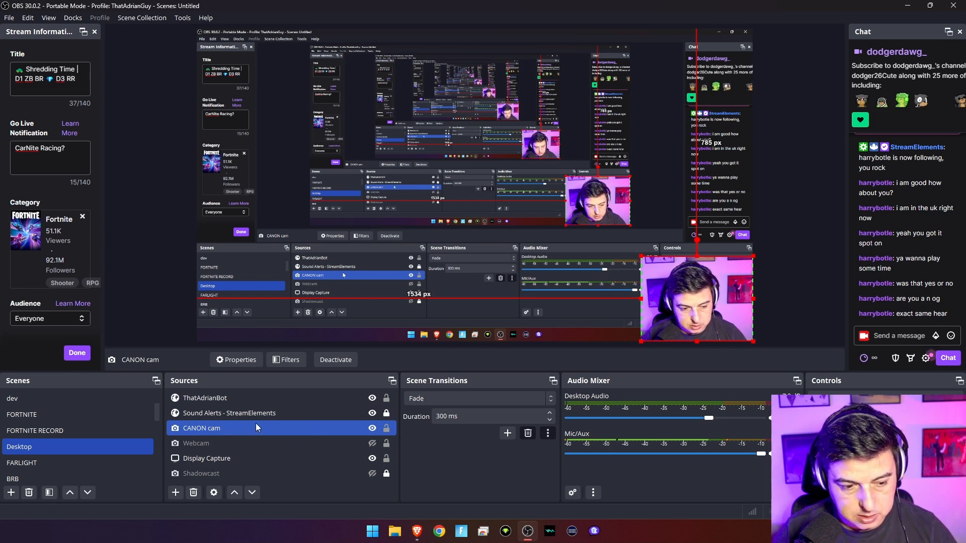
pyautogui.keyDown('ctrl'); pyautogui.click(294, 446); pyautogui.keyUp('ctrl')
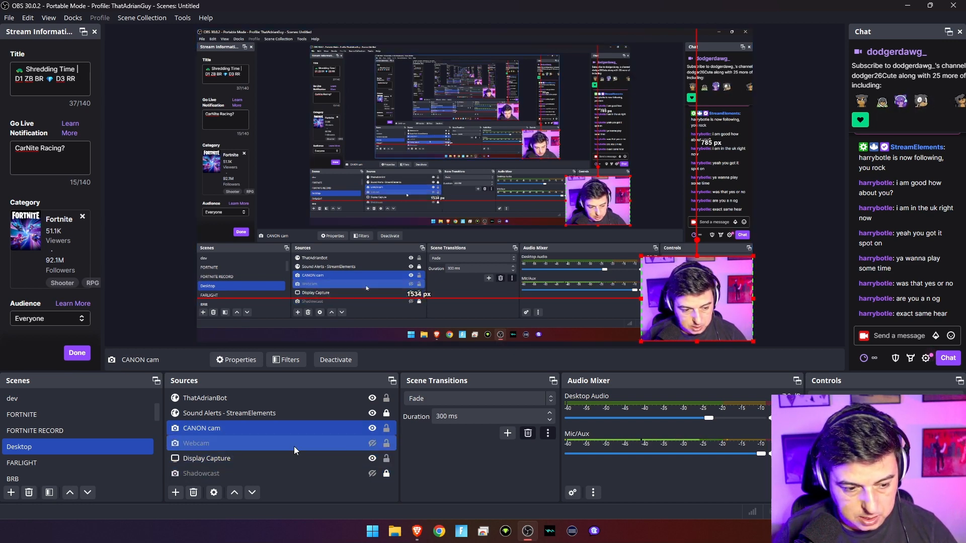
pyautogui.click(305, 460)
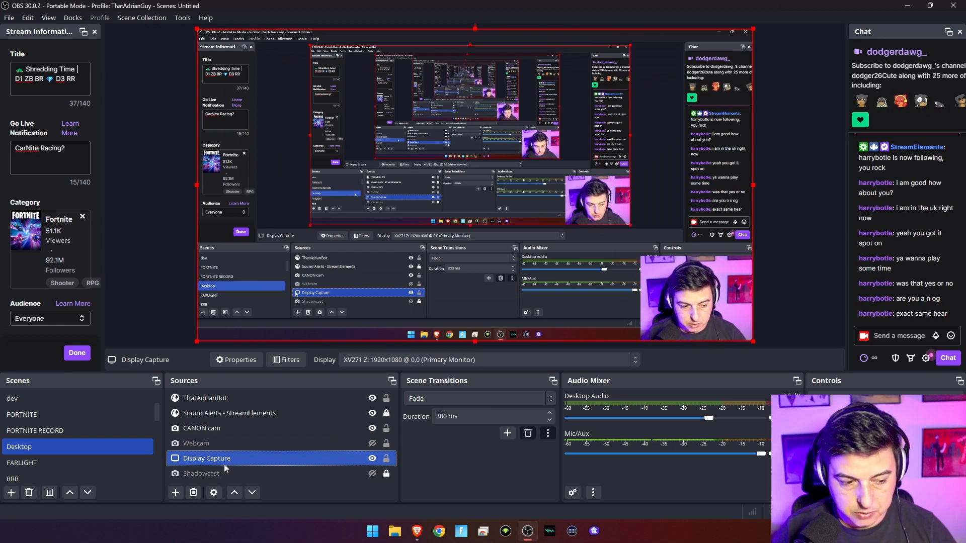
pyautogui.rightClick(246, 462)
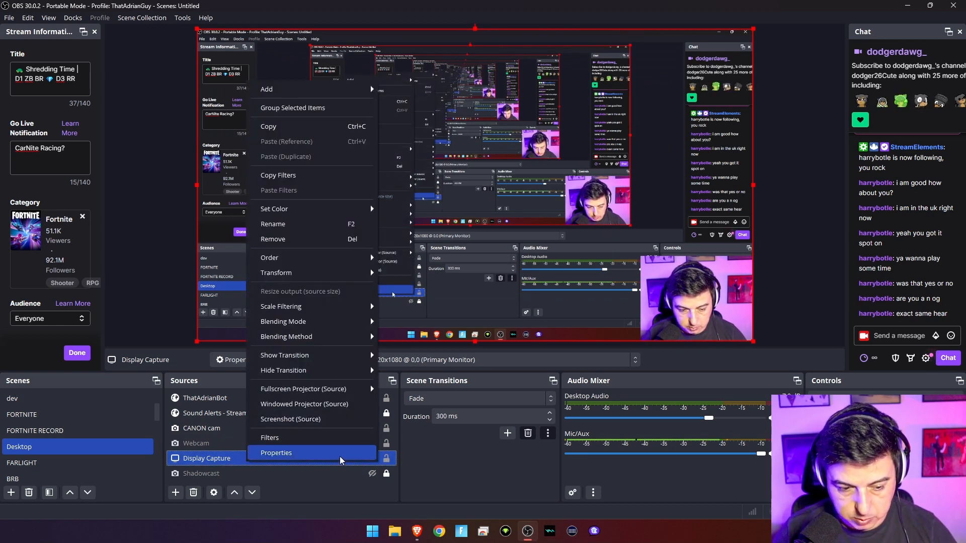
# Open the Display Capture filters window, viewing the addable filter types without adding one.
pyautogui.click(333, 438)
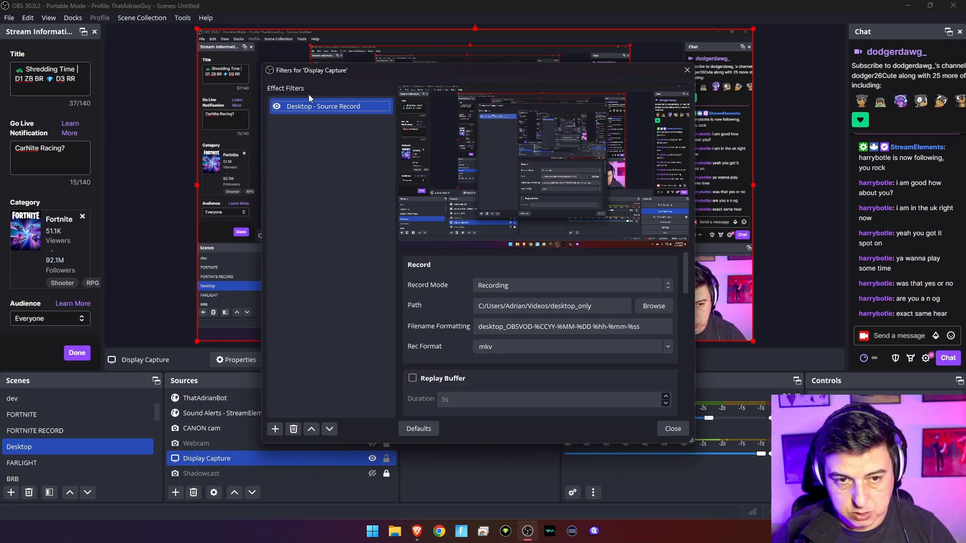
pyautogui.click(275, 429)
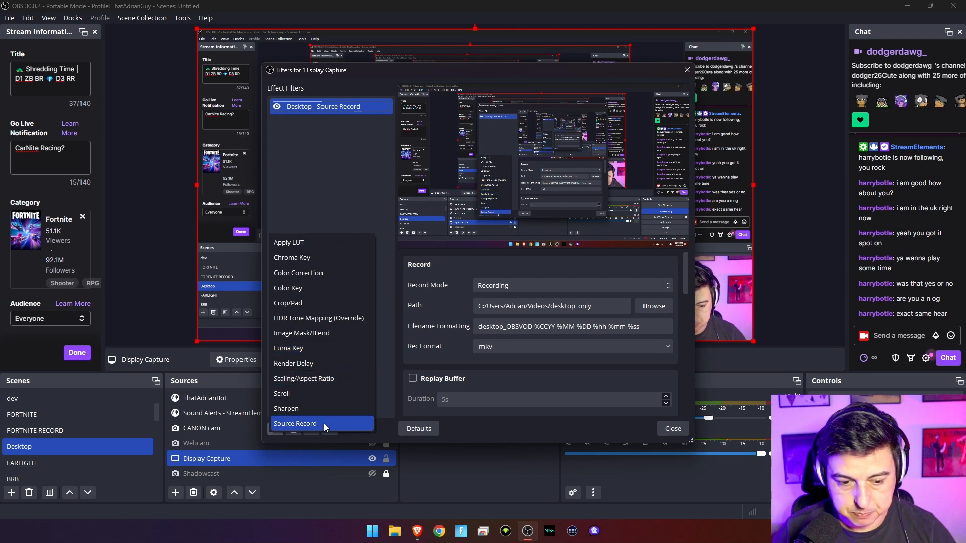
pyautogui.click(318, 186)
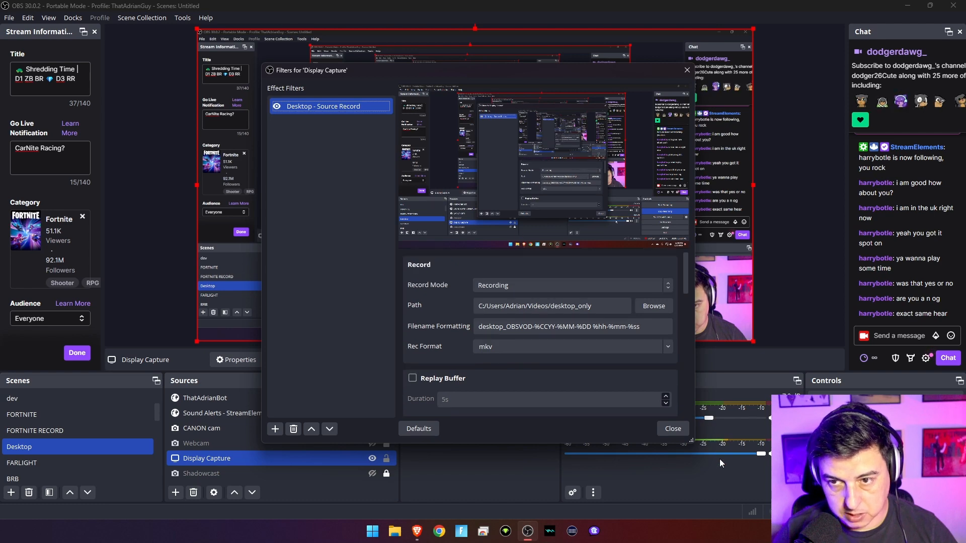
# Enlarge the filters window to reveal all Source Record settings, keeping Record Mode on Recording.
pyautogui.moveTo(694, 441); pyautogui.dragTo(775, 518)
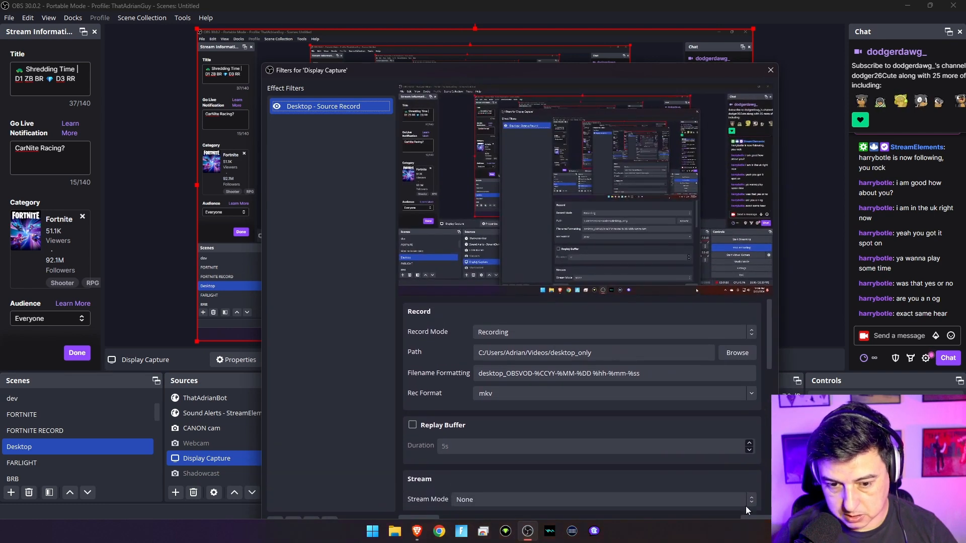
pyautogui.moveTo(589, 64); pyautogui.dragTo(588, 23)
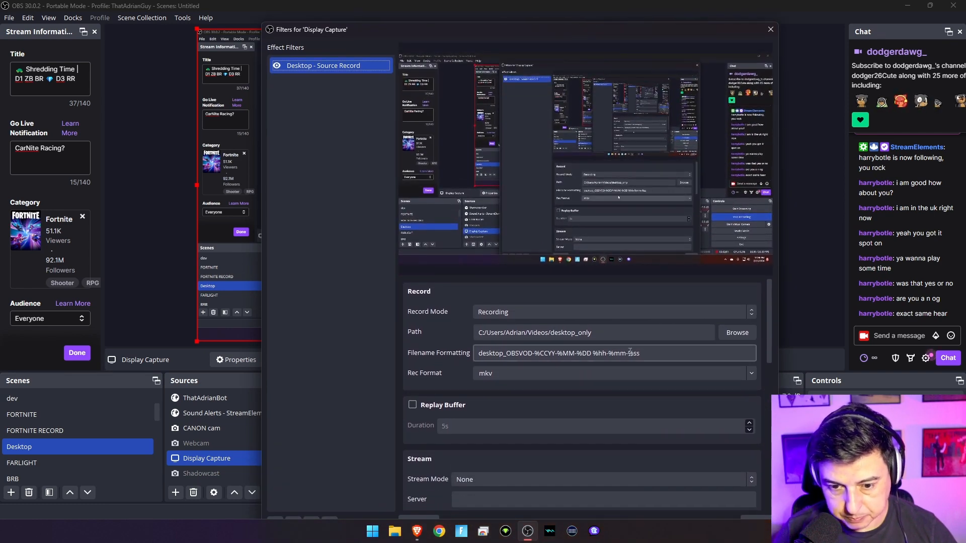
pyautogui.moveTo(782, 323); pyautogui.dragTo(751, 322)
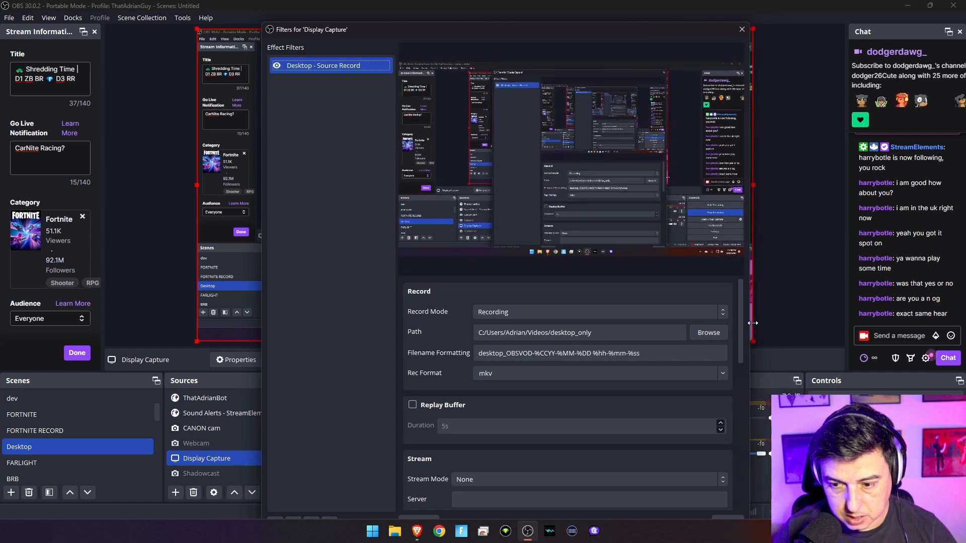
pyautogui.click(518, 311)
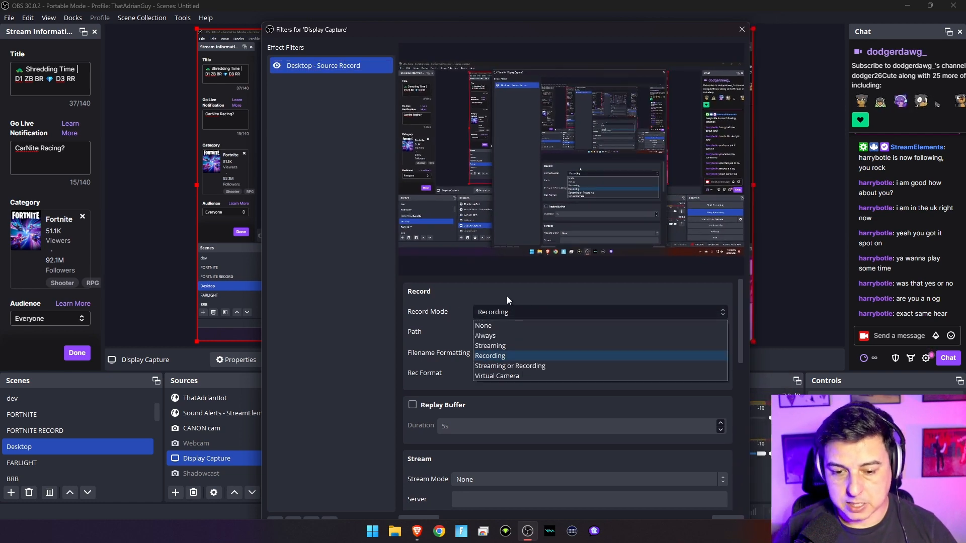
pyautogui.click(507, 296)
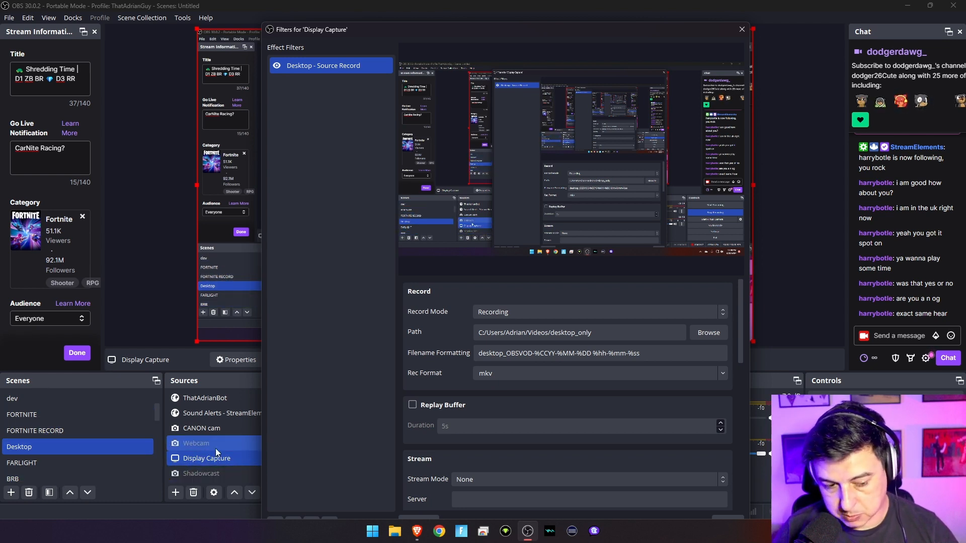
# Drag the filters window to the right and reconfirm Record Mode as Recording.
pyautogui.moveTo(421, 30); pyautogui.dragTo(576, 25)
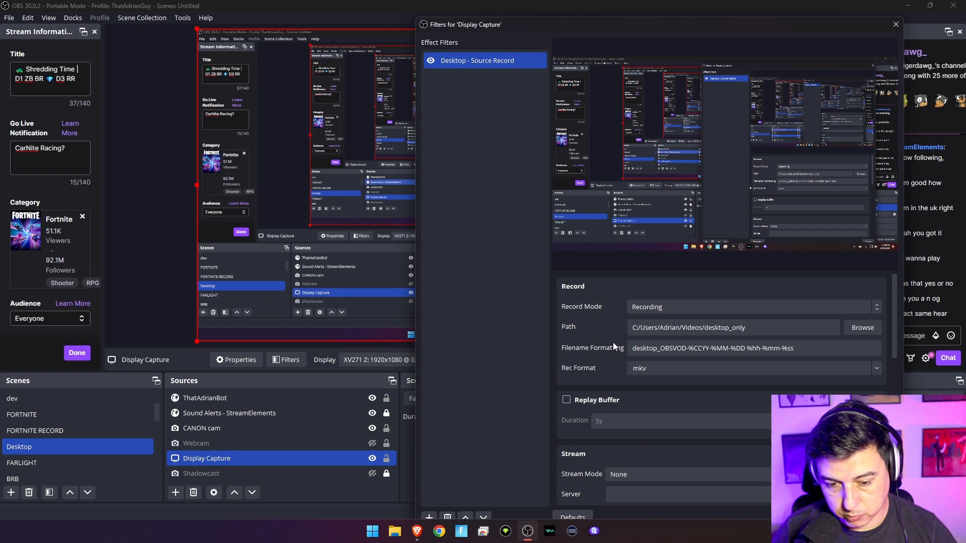
pyautogui.click(654, 305)
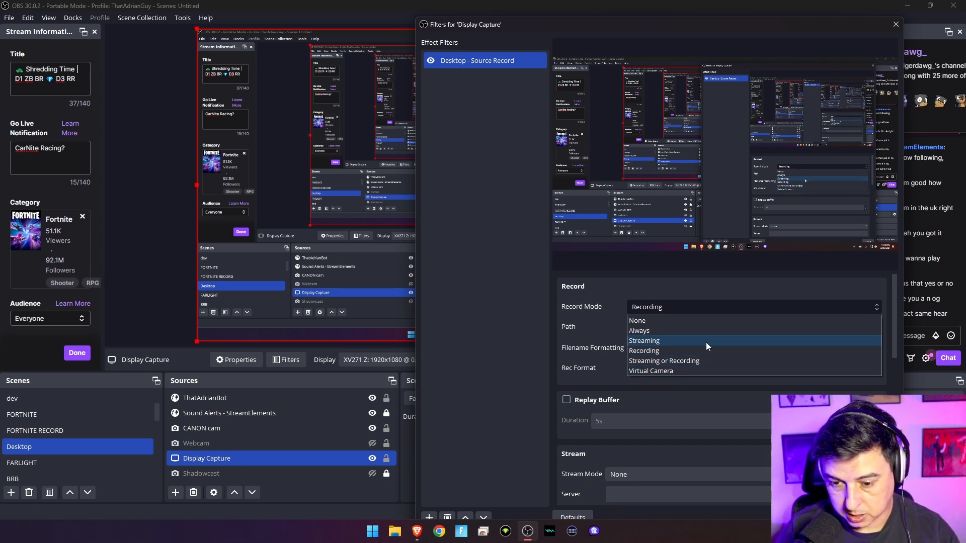
pyautogui.click(649, 292)
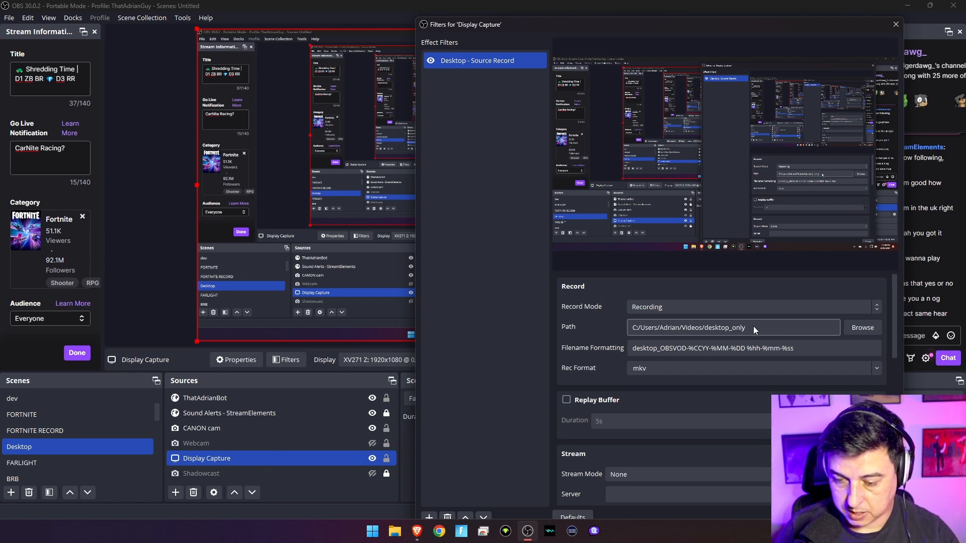
# Browse File Explorer to Videos\desktop_only to view the nine saved desktop MKV recordings.
pyautogui.press('super+e')
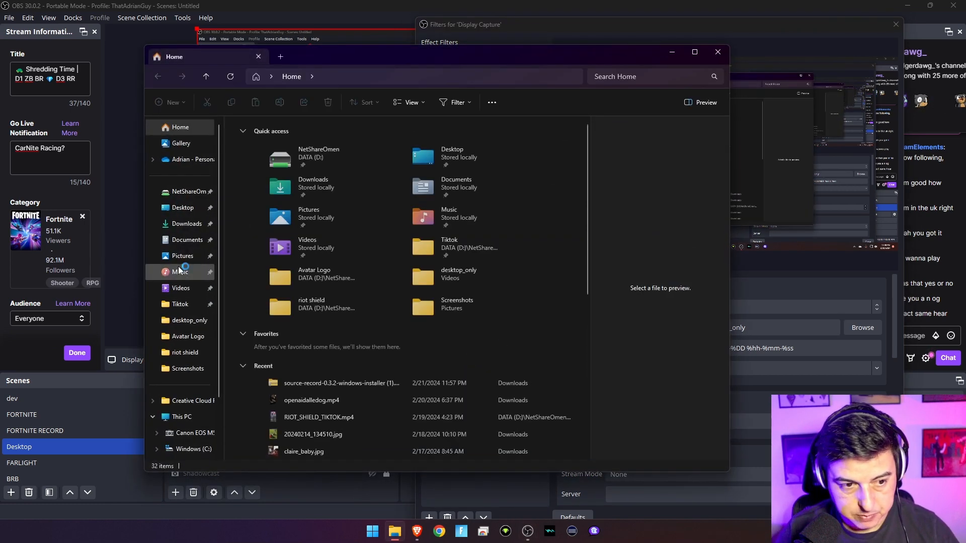
pyautogui.click(181, 288)
pyautogui.click(270, 445)
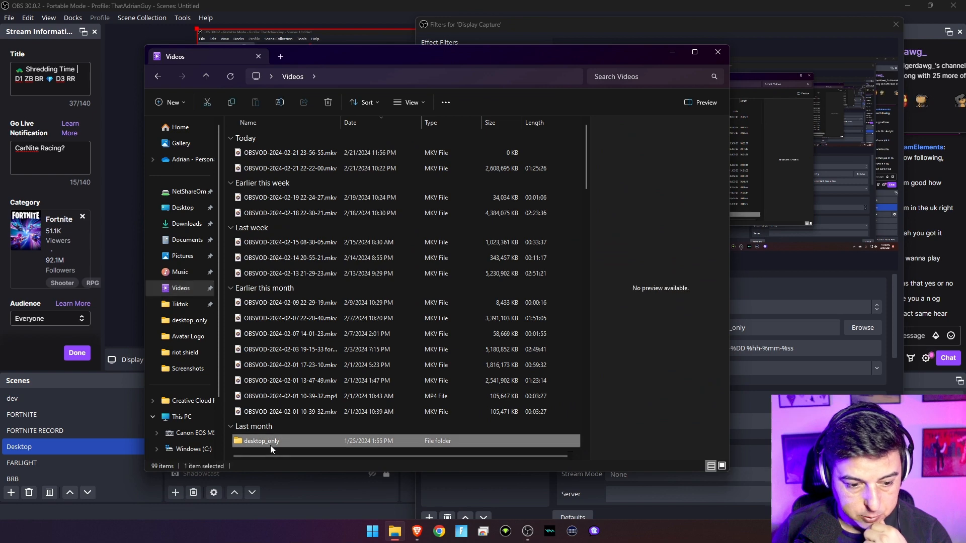
pyautogui.doubleClick(270, 445)
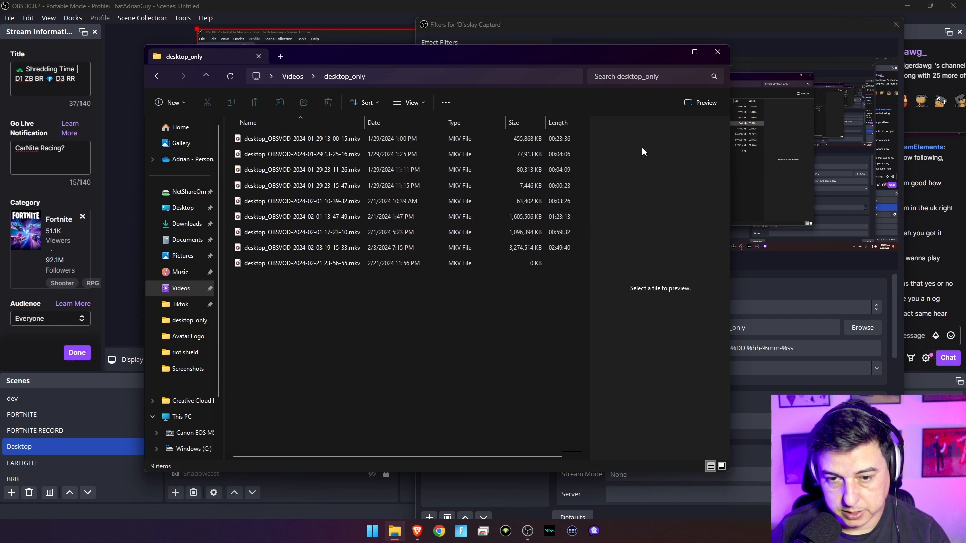
# Close File Explorer and scroll the Source Record properties to Desktop Audio and the x264 encoder.
pyautogui.click(721, 53)
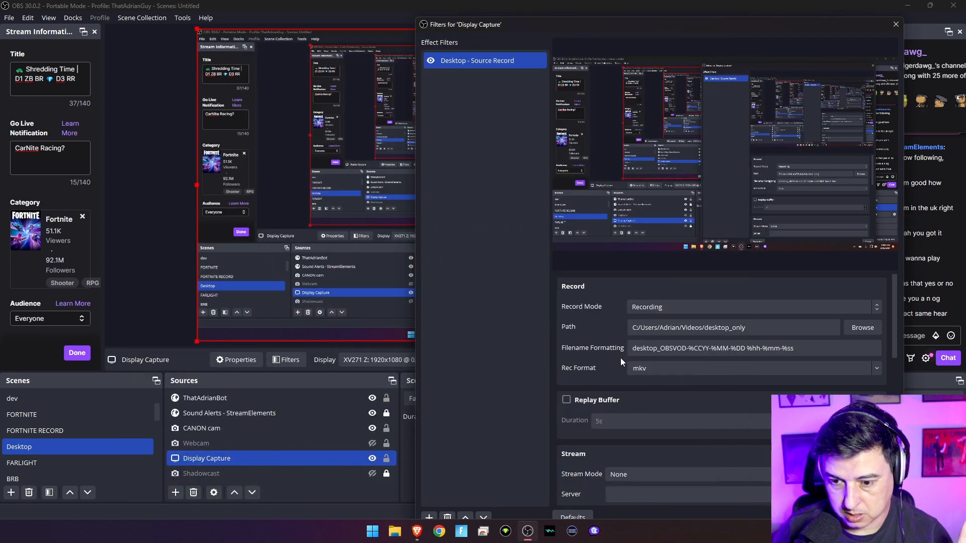
pyautogui.scroll(-3, 693, 403)
pyautogui.scroll(-3, 685, 437)
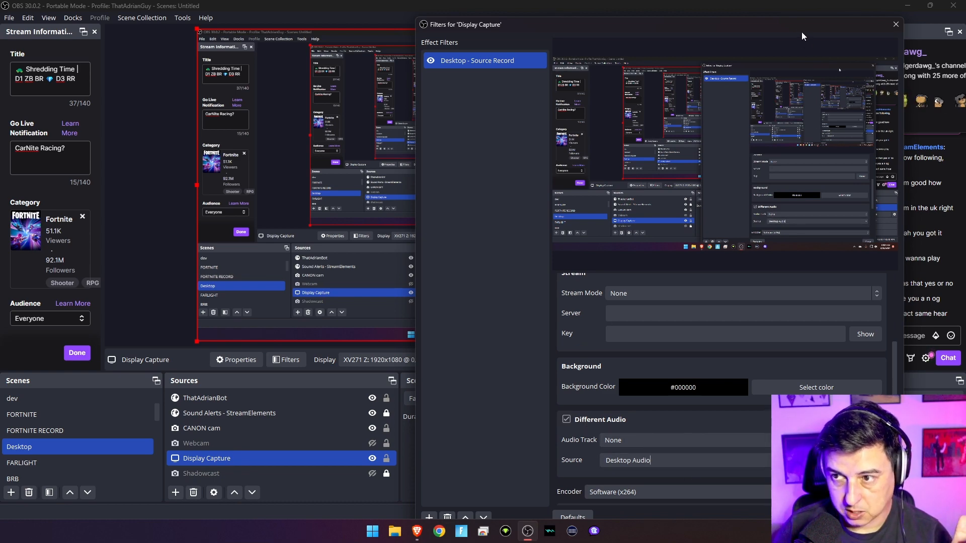
# Reposition and resize the Display Capture filters window to sit mid-screen.
pyautogui.moveTo(801, 27); pyautogui.dragTo(284, 174)
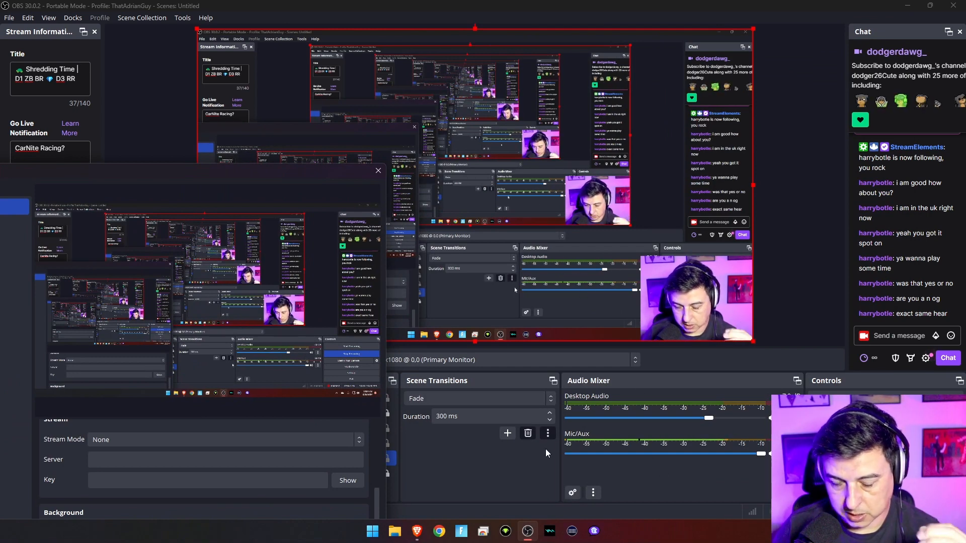
pyautogui.moveTo(293, 178); pyautogui.dragTo(550, 70)
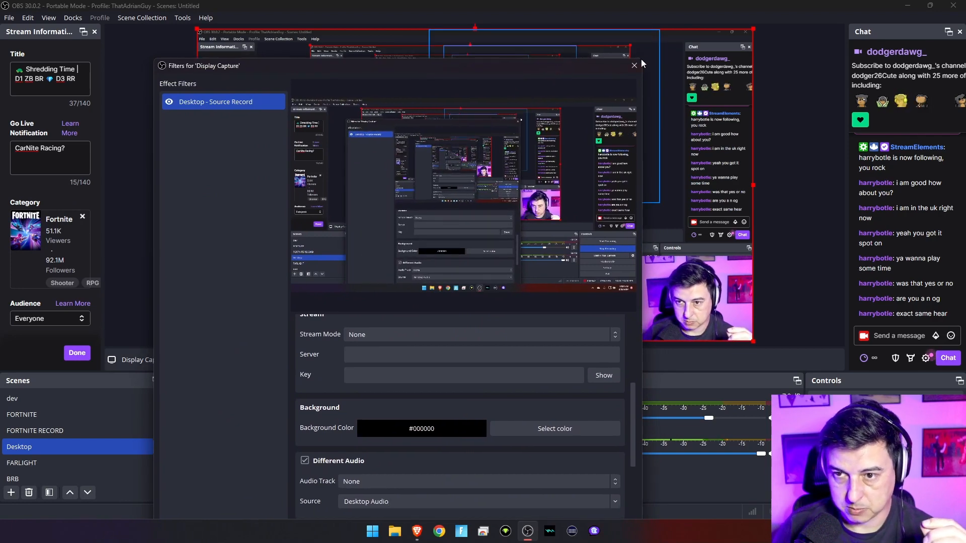
pyautogui.moveTo(643, 58); pyautogui.dragTo(688, 161)
pyautogui.moveTo(620, 168); pyautogui.dragTo(674, 78)
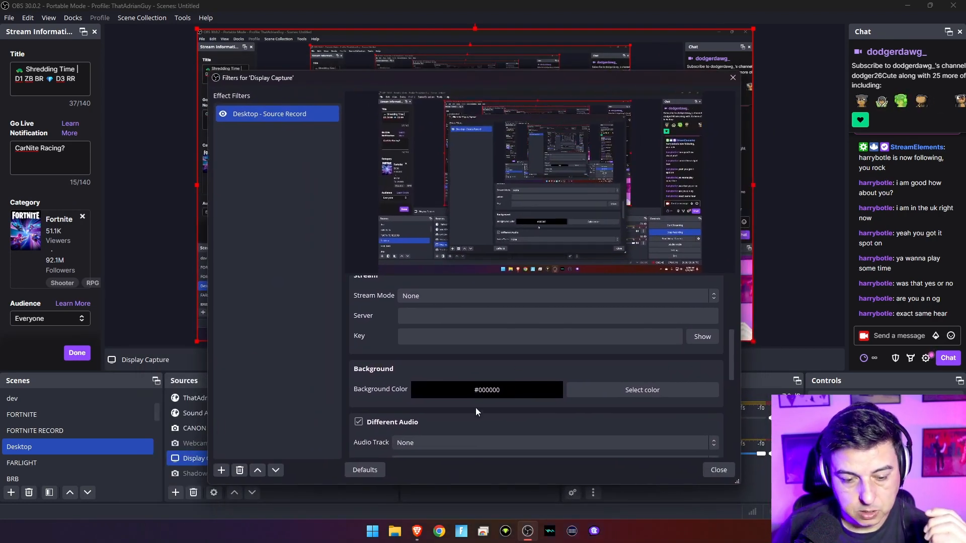
pyautogui.scroll(-1, 388, 424)
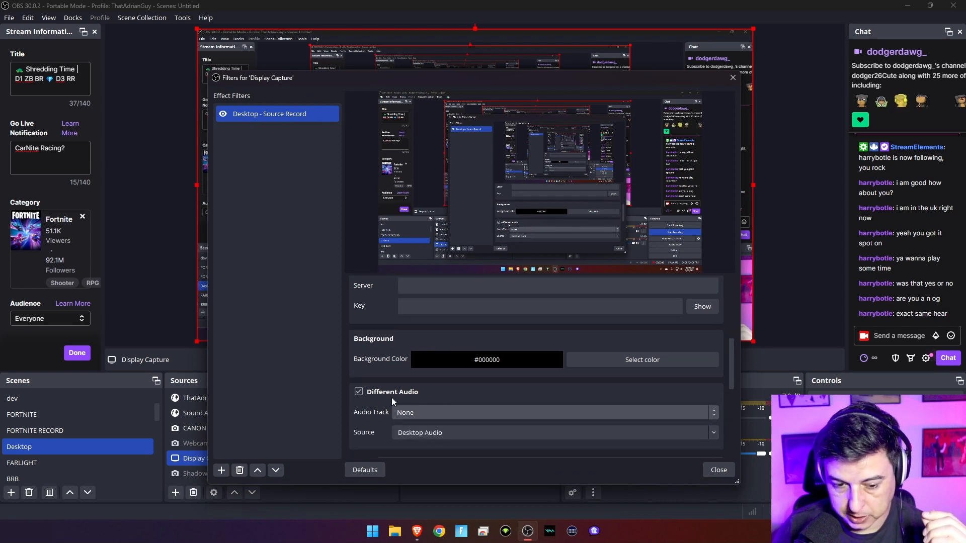
pyautogui.scroll(7, 391, 397)
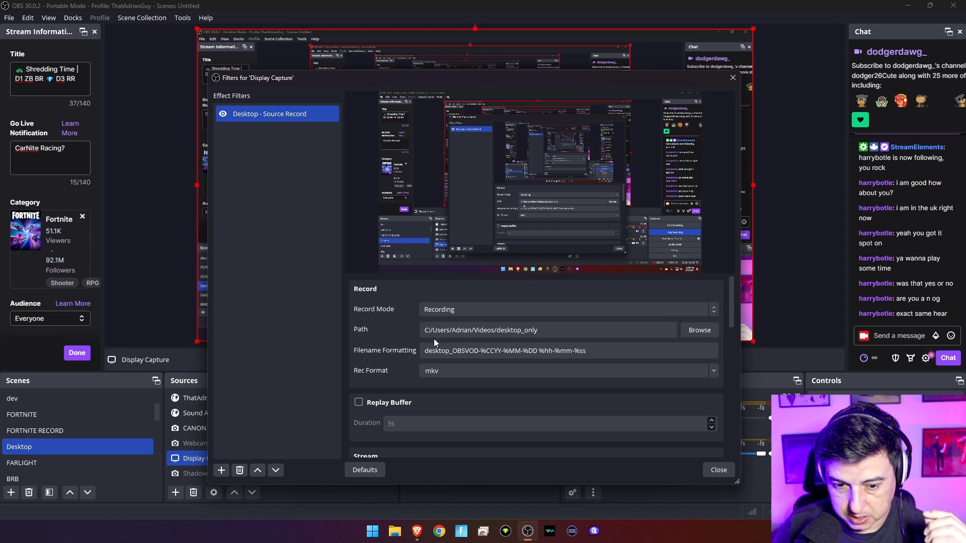
pyautogui.moveTo(422, 350); pyautogui.dragTo(463, 348)
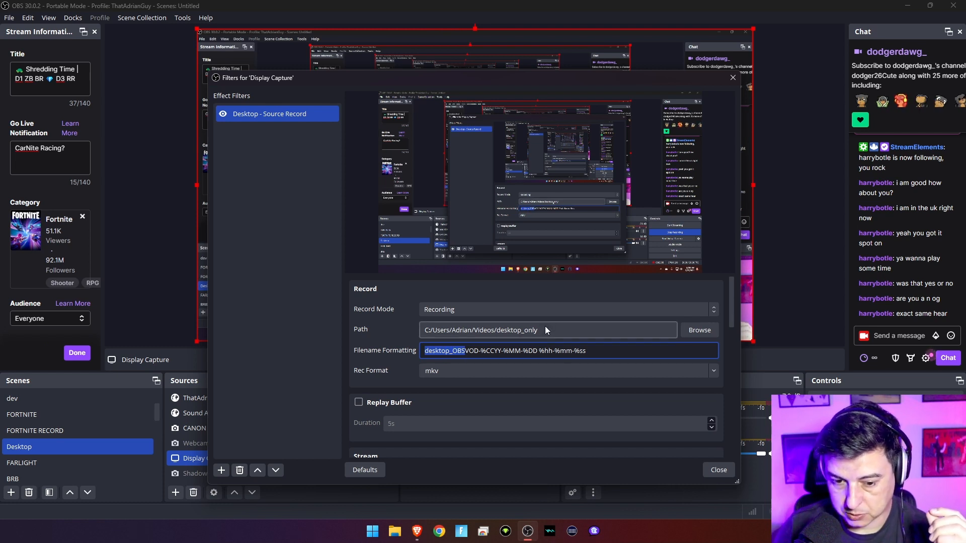
pyautogui.click(569, 330)
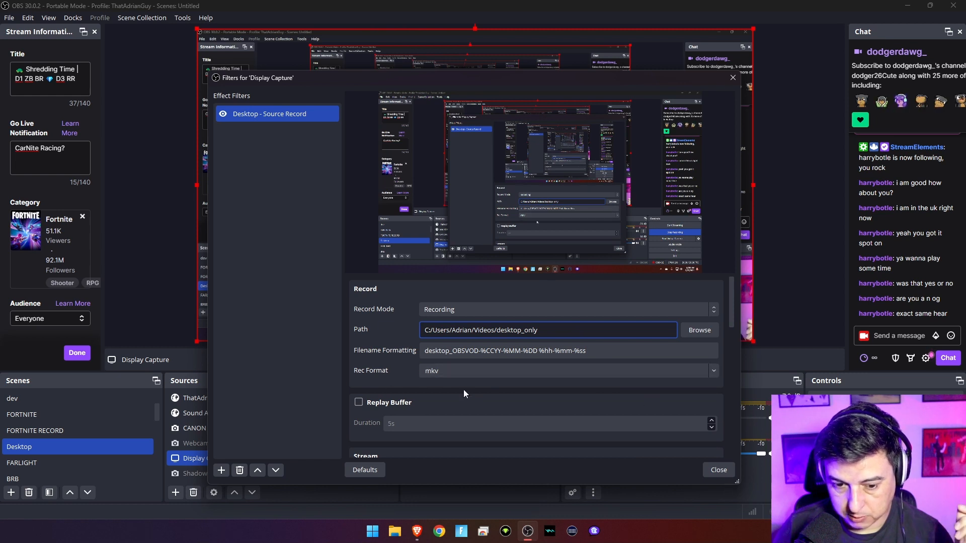
pyautogui.click(714, 373)
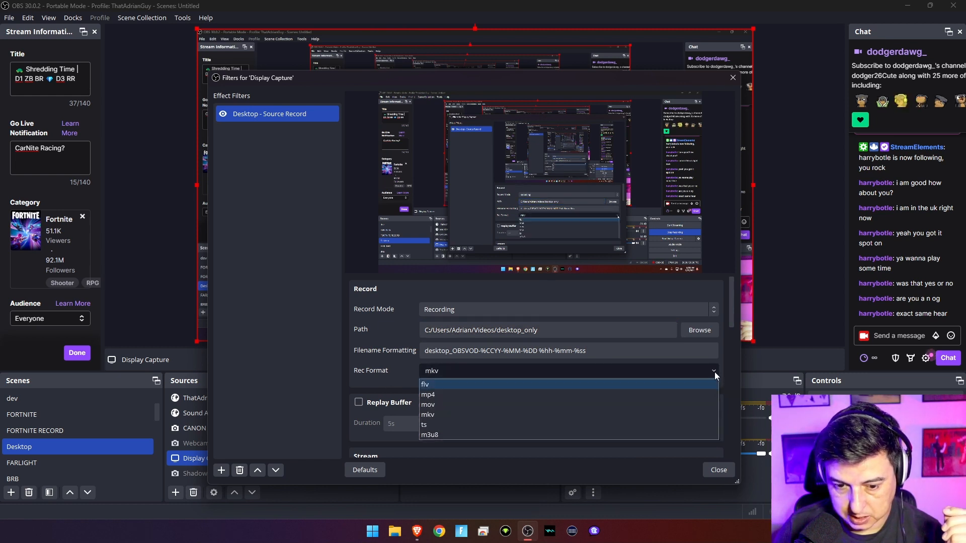
pyautogui.click(391, 375)
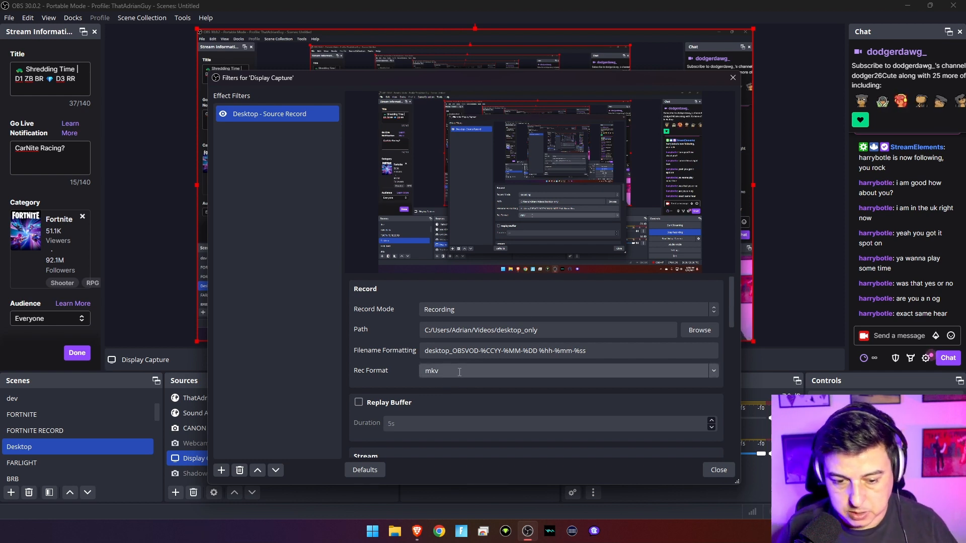
pyautogui.scroll(-3, 415, 412)
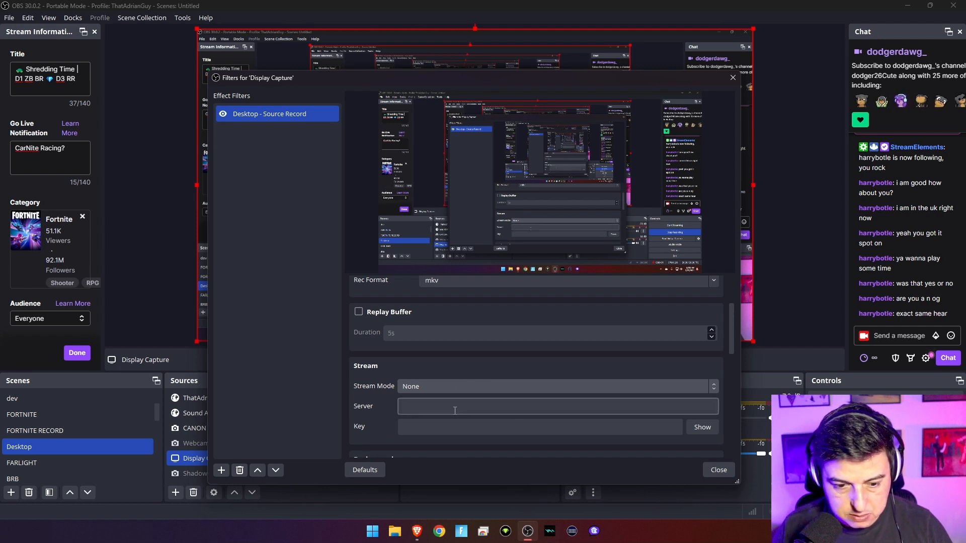
pyautogui.scroll(1, 529, 401)
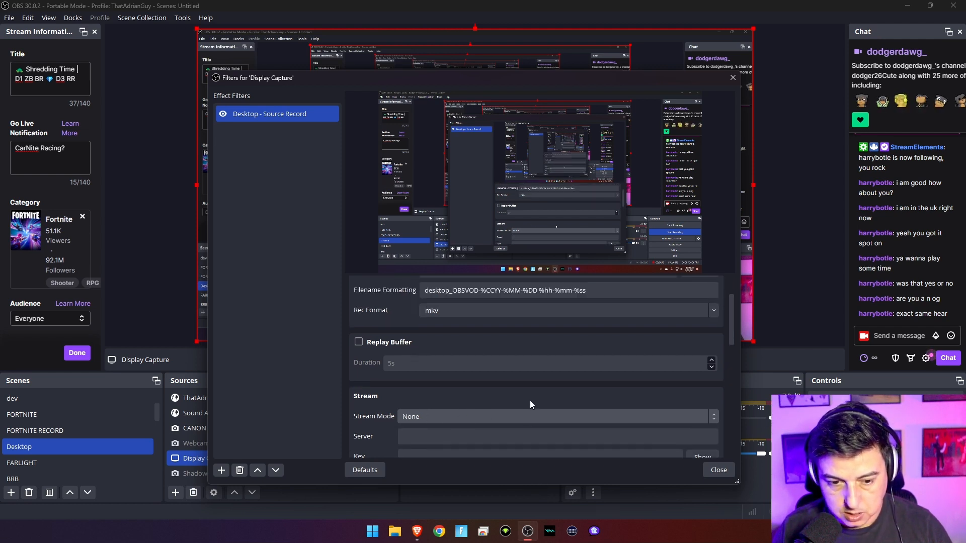
pyautogui.scroll(-2, 528, 403)
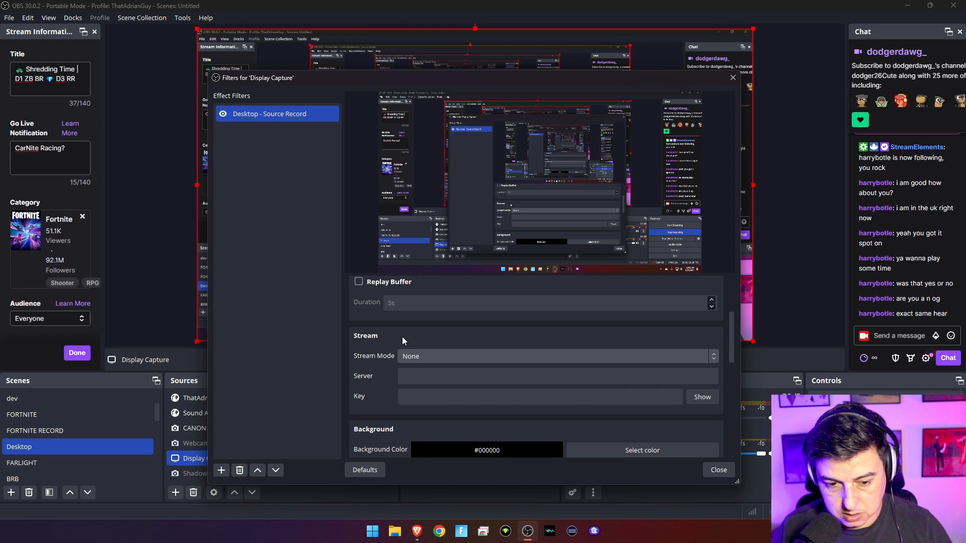
pyautogui.scroll(4, 512, 382)
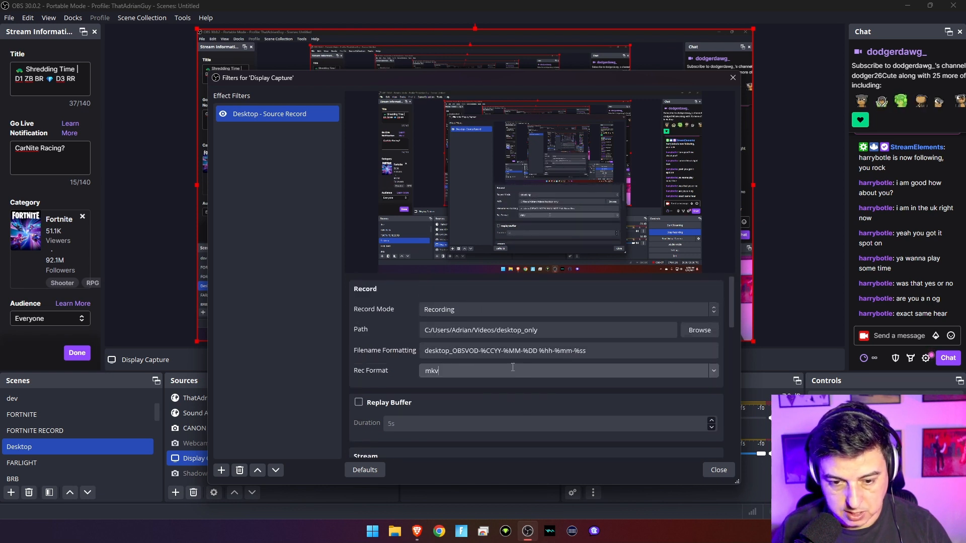
pyautogui.scroll(-2, 520, 349)
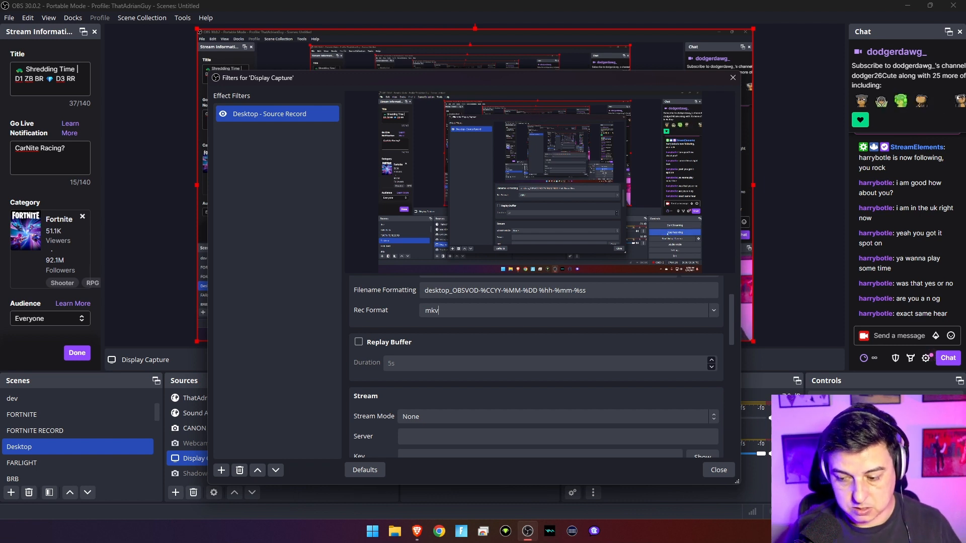
# Review the x264 encoder settings down to the bottom, then switch to the browser and open File Explorer.
pyautogui.scroll(2, 508, 382)
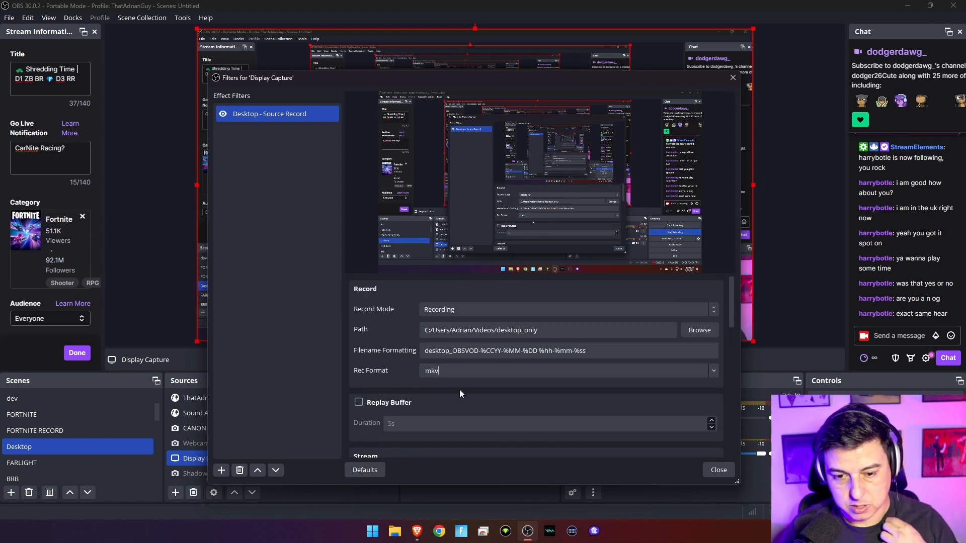
pyautogui.scroll(-3, 460, 394)
pyautogui.scroll(-2, 452, 347)
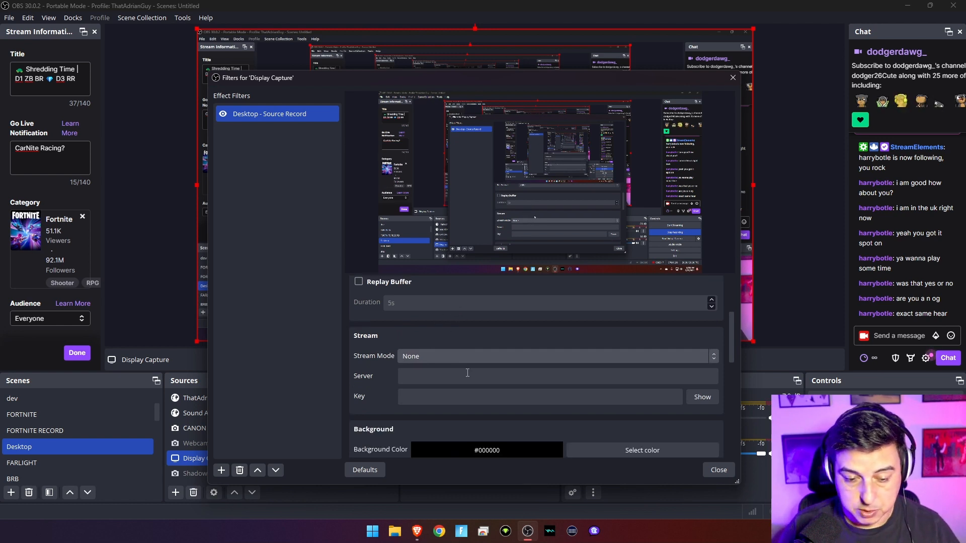
pyautogui.scroll(-2, 473, 403)
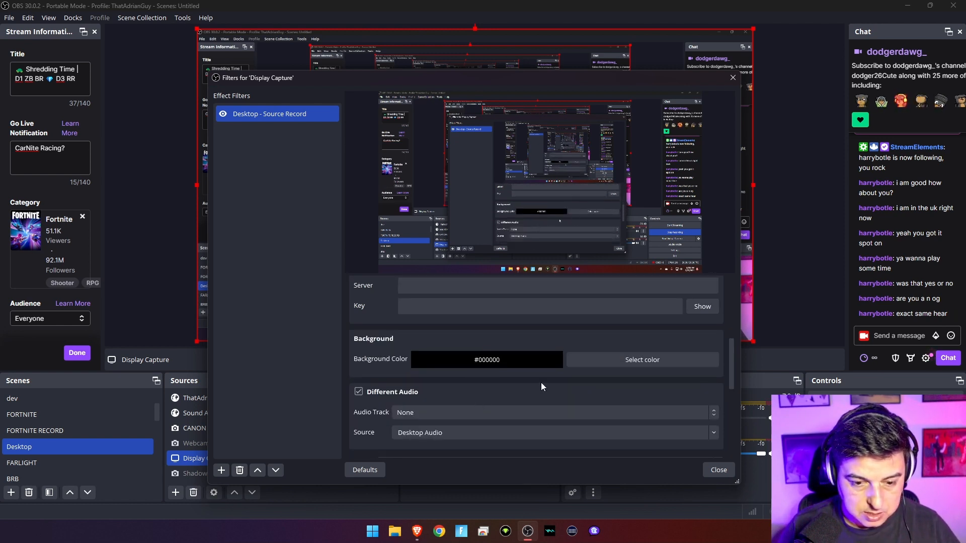
pyautogui.scroll(-1, 541, 382)
pyautogui.scroll(-1, 628, 360)
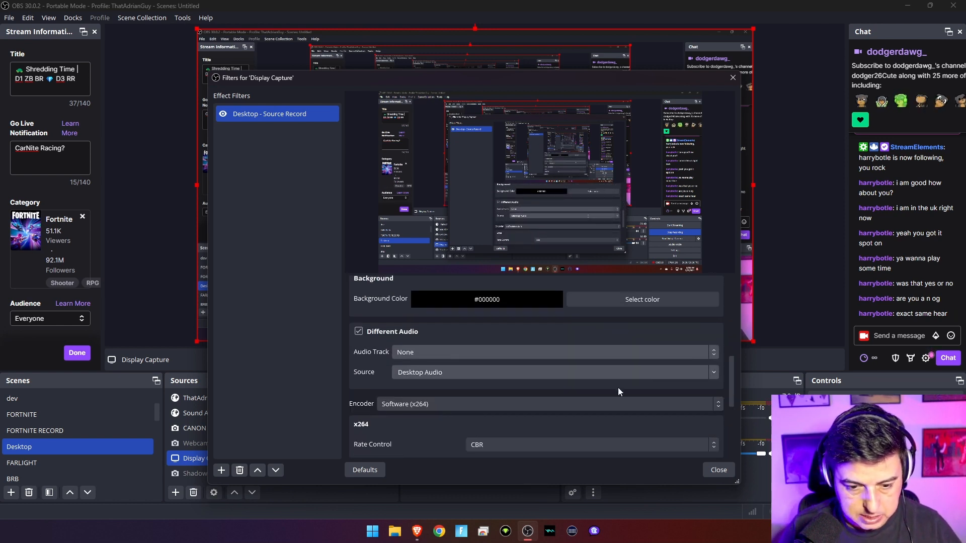
pyautogui.scroll(-3, 578, 409)
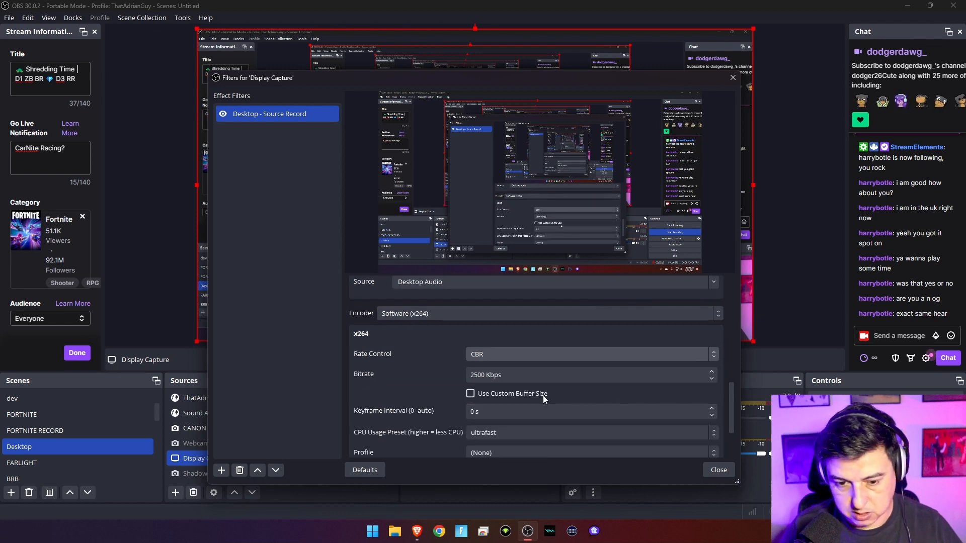
pyautogui.scroll(1, 524, 385)
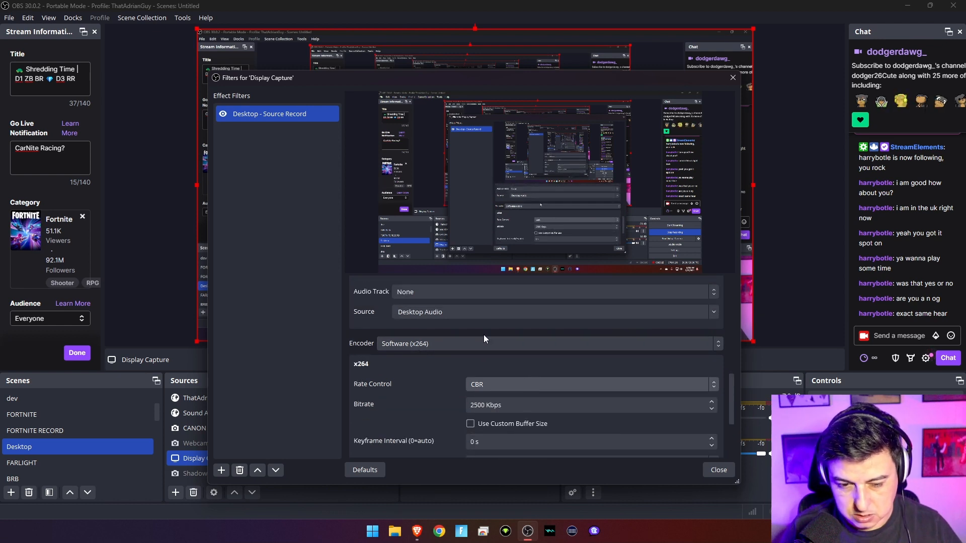
pyautogui.scroll(-1, 428, 371)
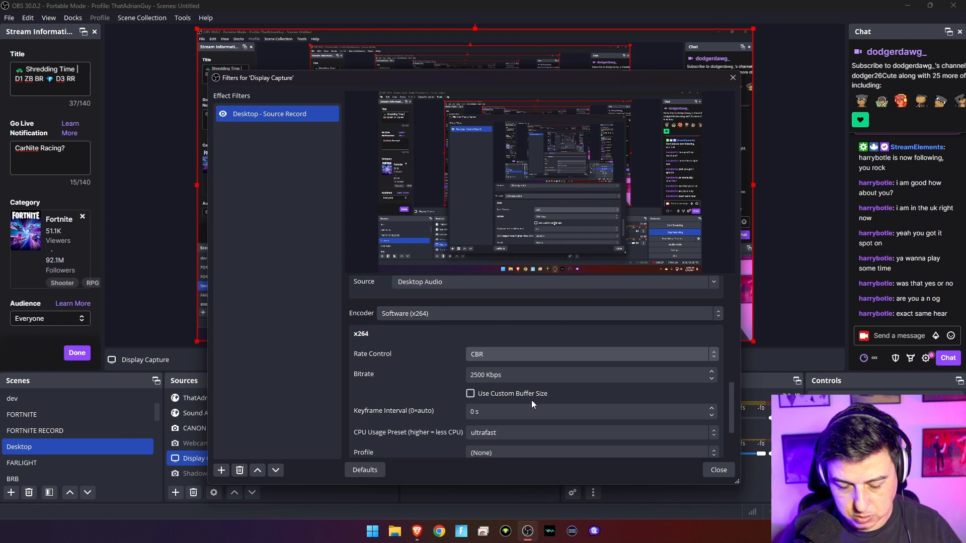
pyautogui.scroll(-1, 488, 367)
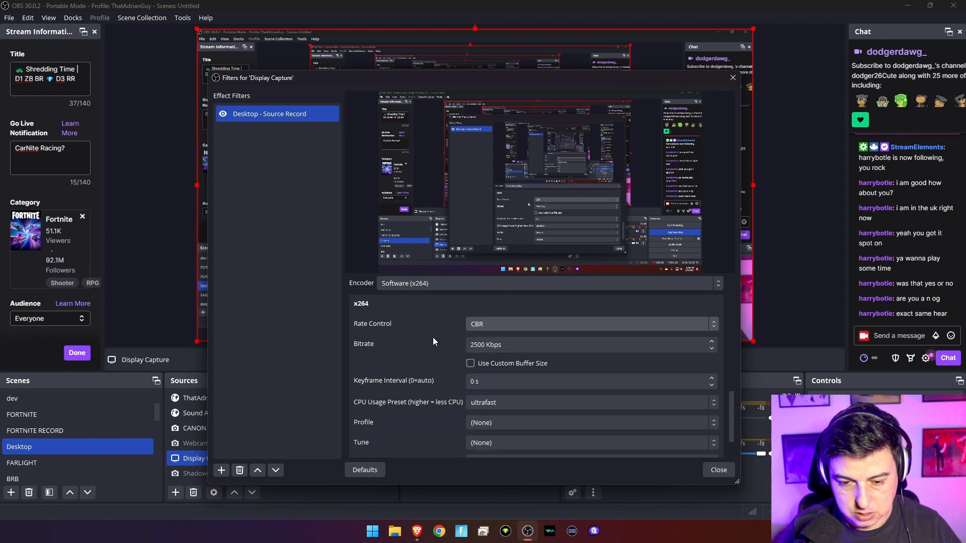
pyautogui.scroll(2, 443, 330)
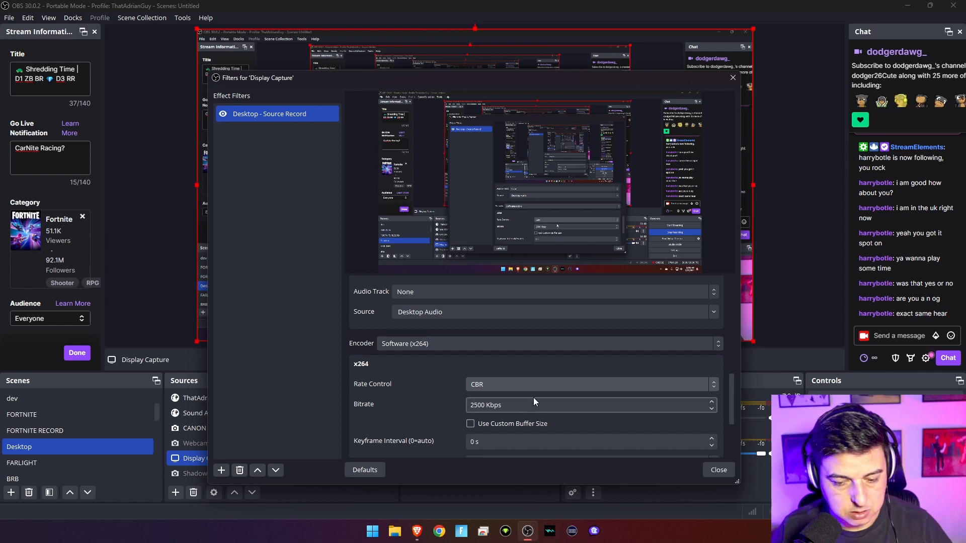
pyautogui.scroll(-1, 535, 397)
pyautogui.scroll(-1, 535, 397)
pyautogui.scroll(-1, 516, 357)
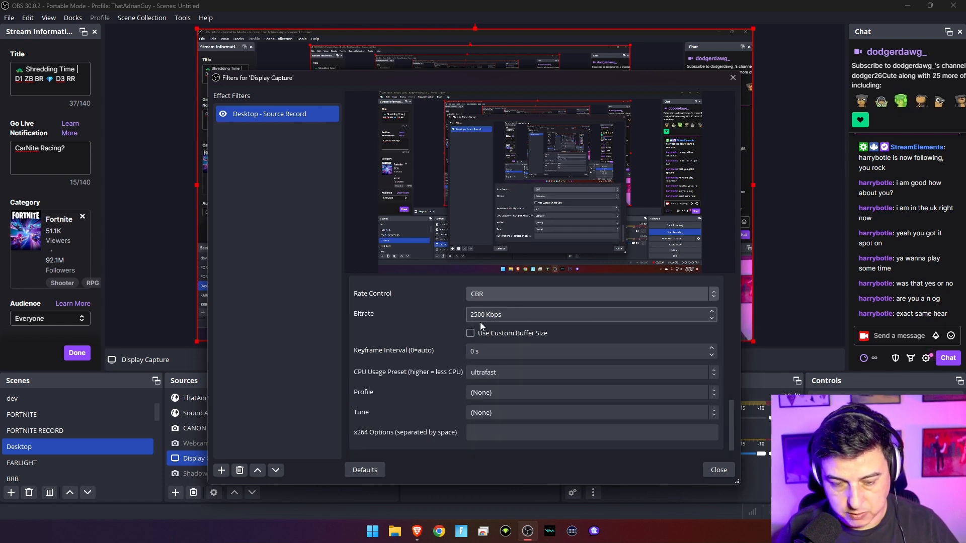
pyautogui.scroll(-1, 482, 383)
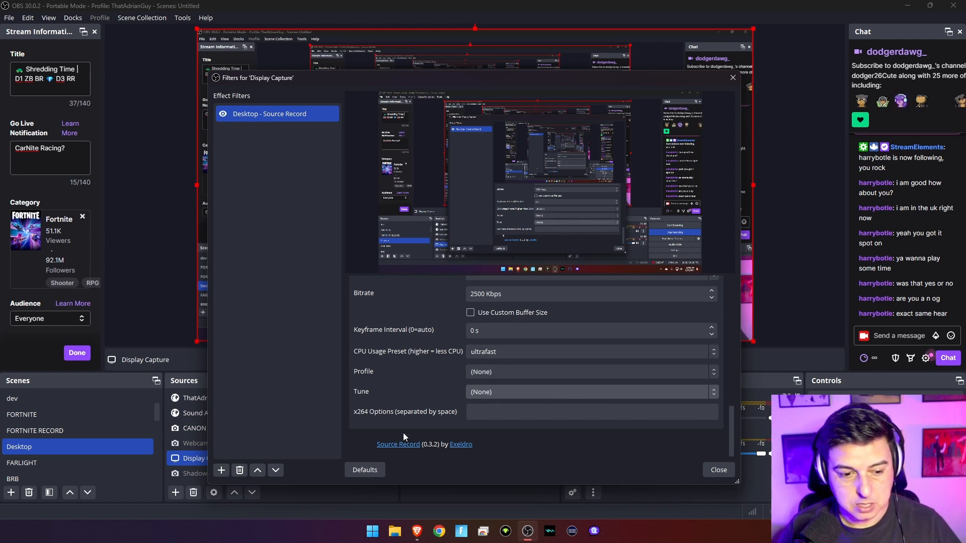
pyautogui.hotkey('alt', 'Tab')
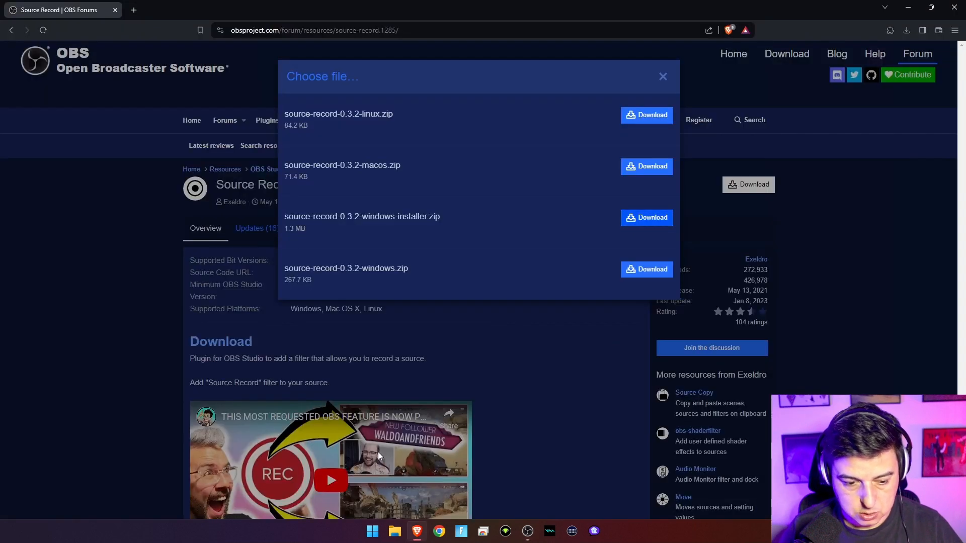
pyautogui.press('super+e')
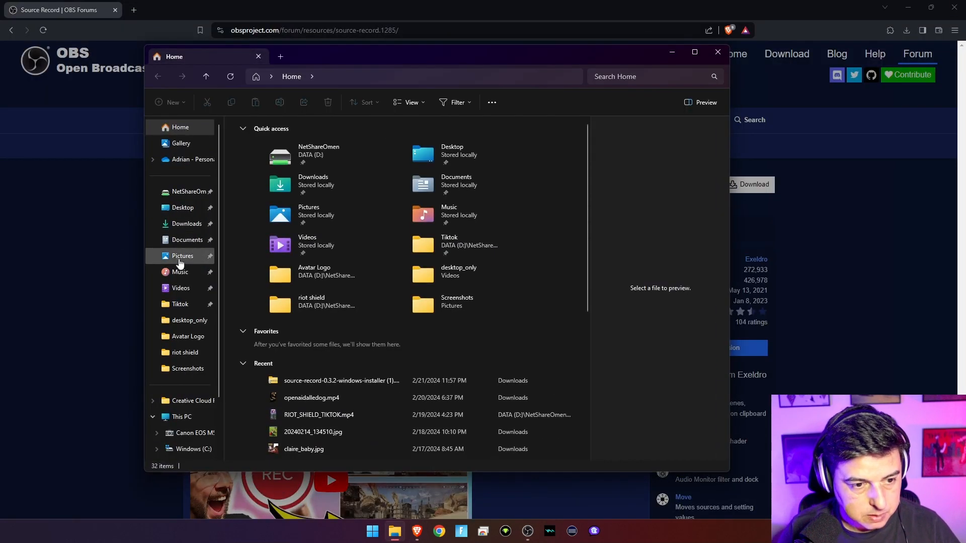
# Check the nine MKV recordings in Videos\desktop_only, then close Explorer and the Display Capture filters window.
pyautogui.click(181, 288)
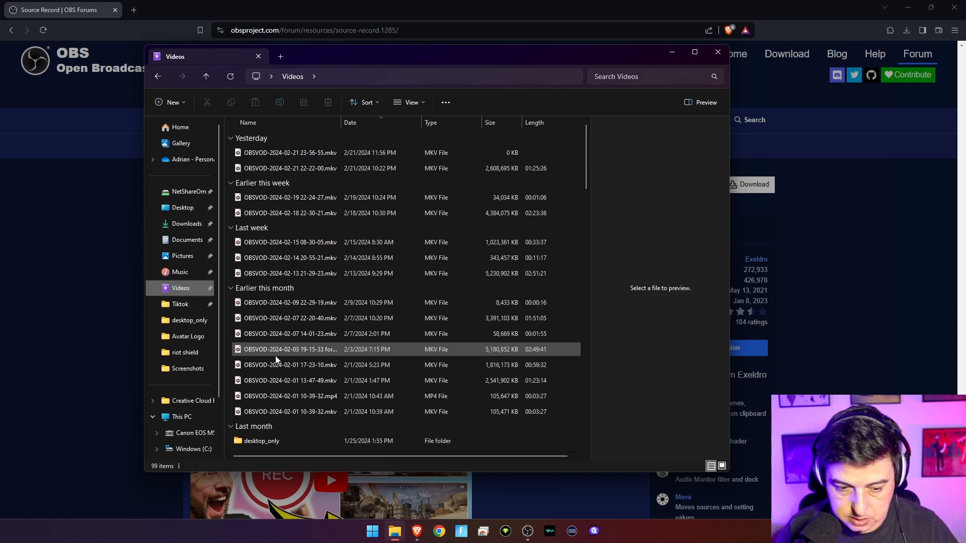
pyautogui.doubleClick(261, 441)
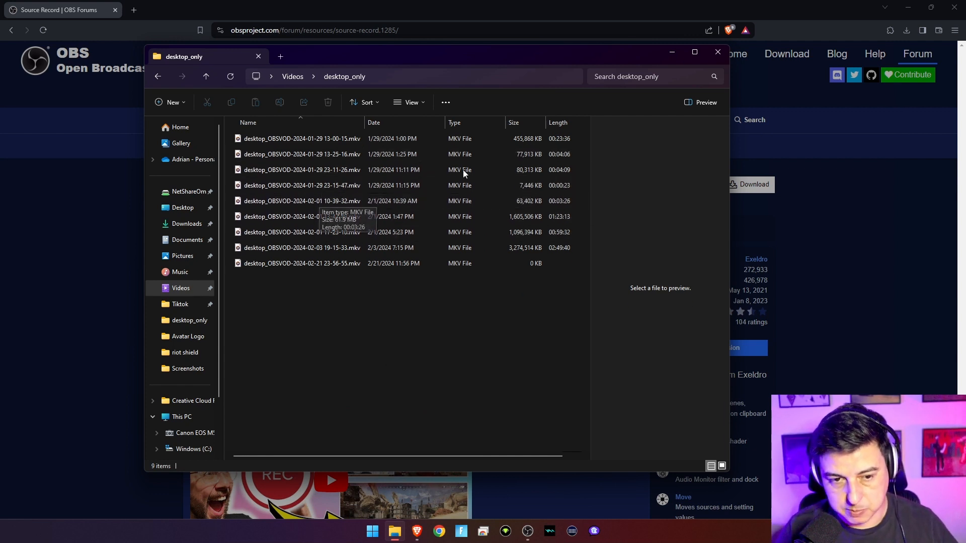
pyautogui.click(718, 53)
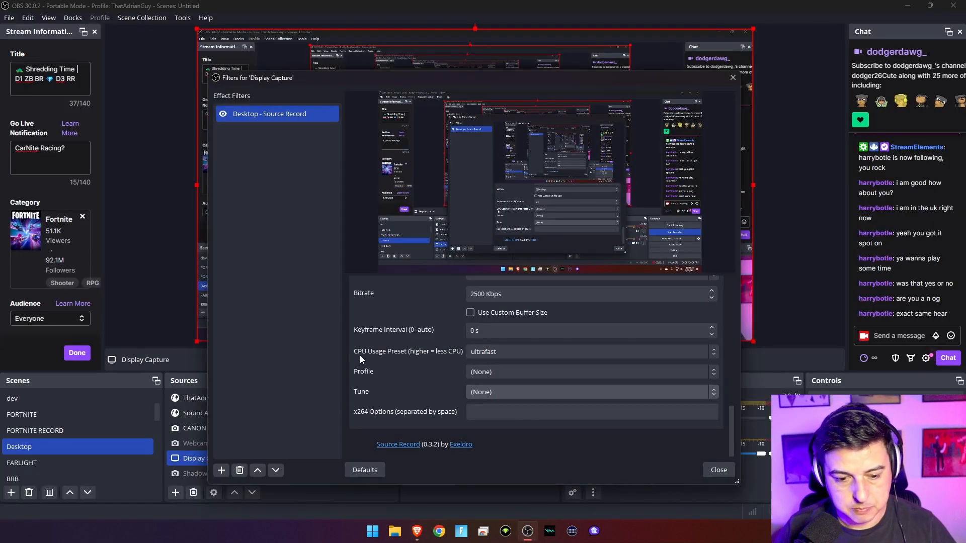
pyautogui.click(719, 470)
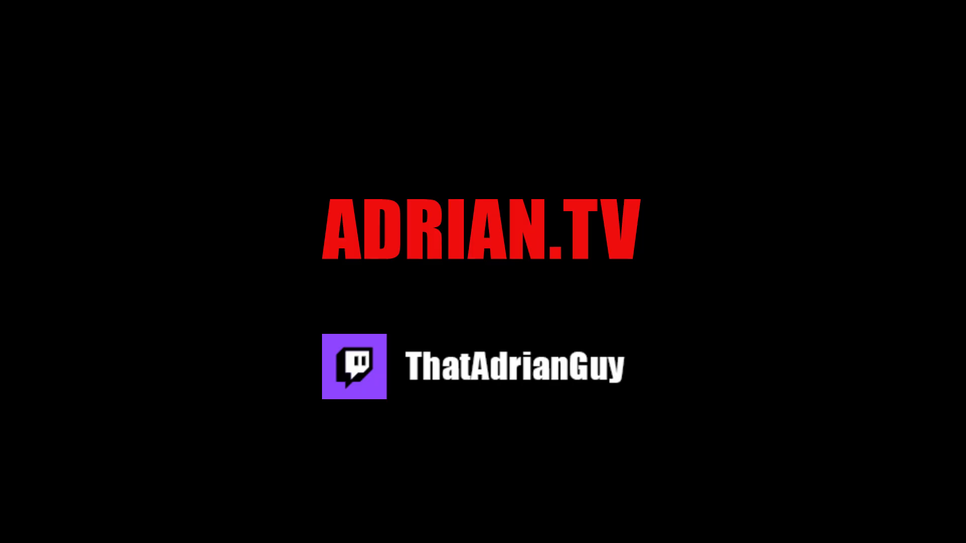